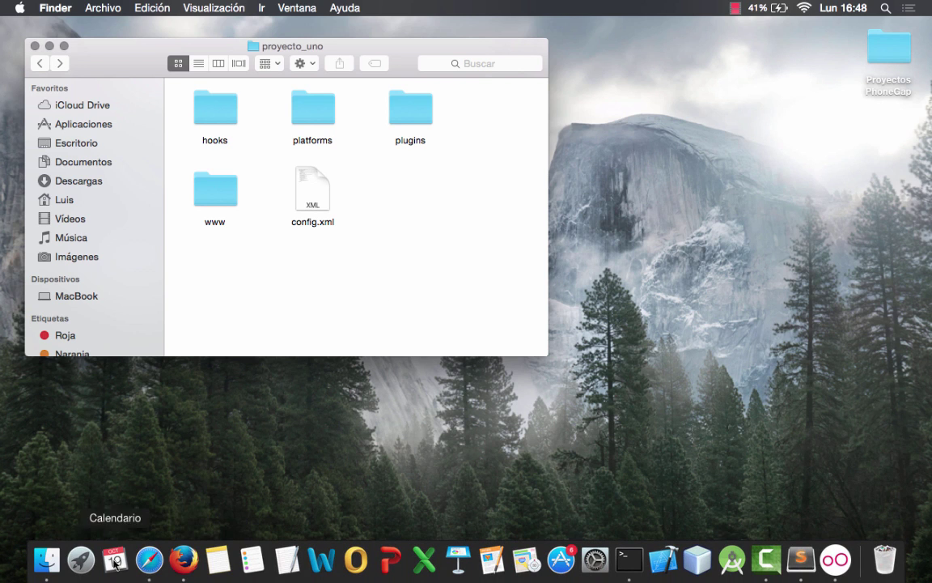
Switch to the Safari window showing the Download jQuery page
click(148, 560)
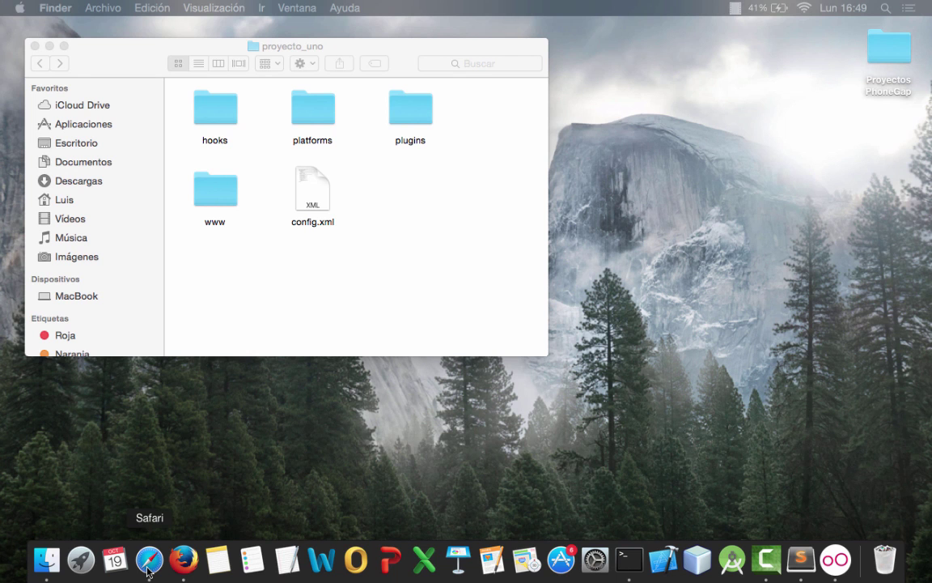
right_click(147, 565)
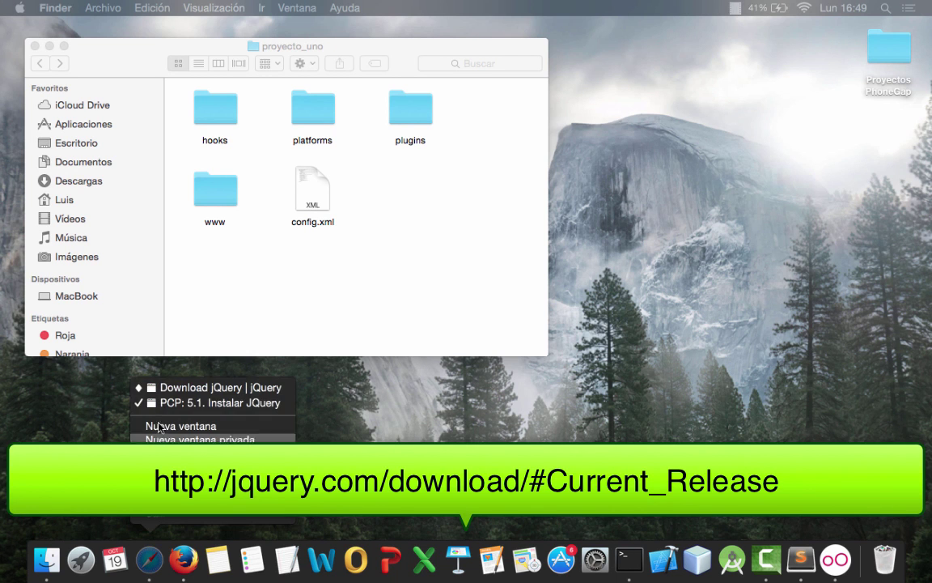
click(173, 392)
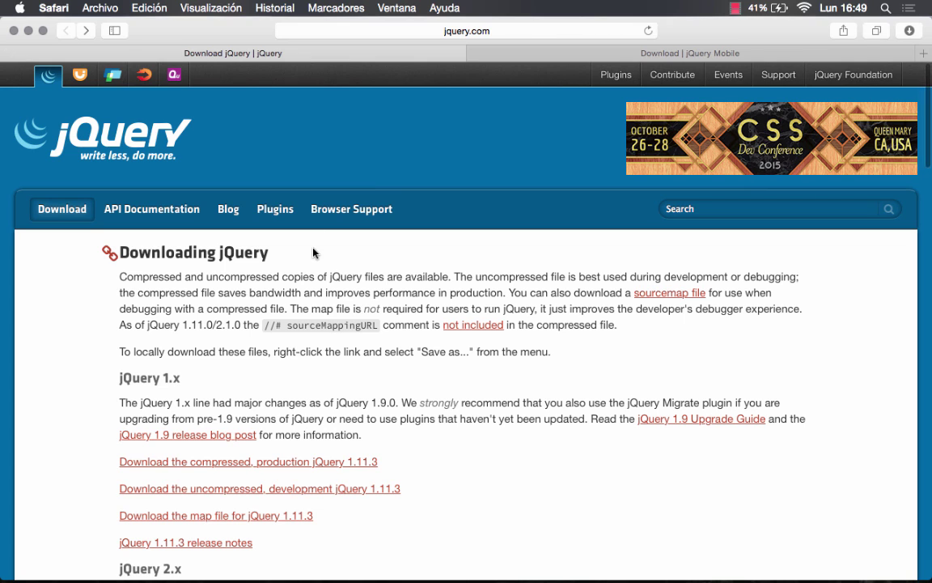
Review the jQuery 1.x and 2.x download options and their compatibility notes on the download page
scroll(311, 249, down, 1)
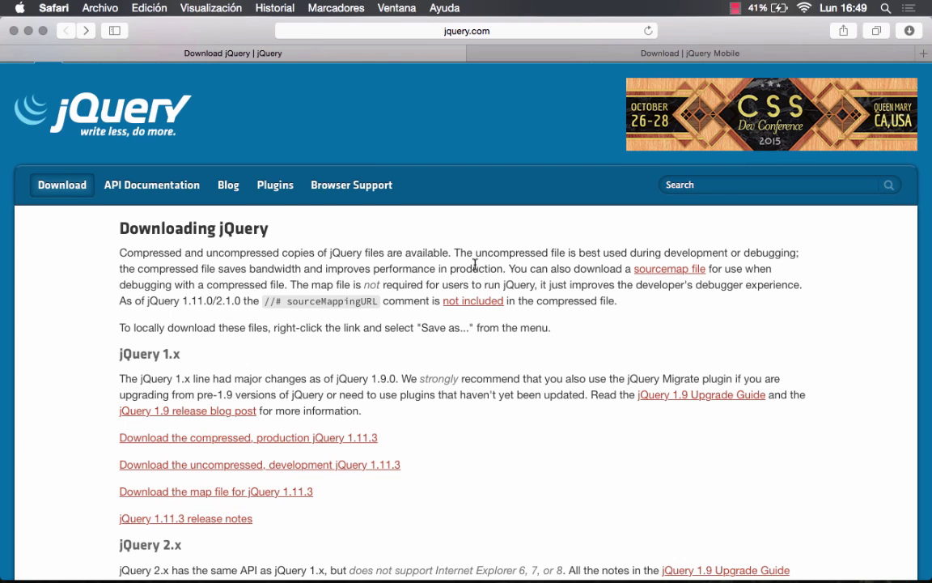
scroll(475, 264, down, 5)
scroll(476, 264, down, 5)
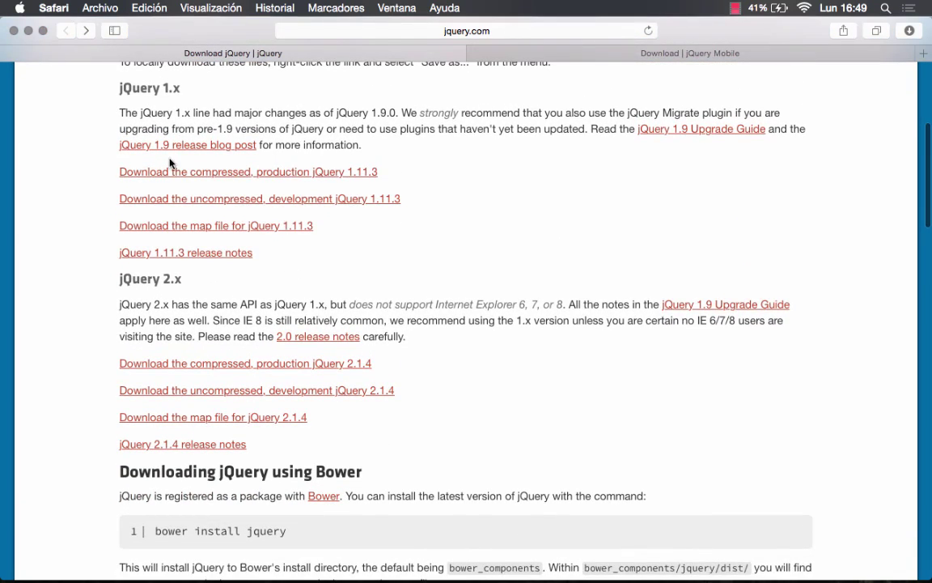
scroll(170, 164, up, 10)
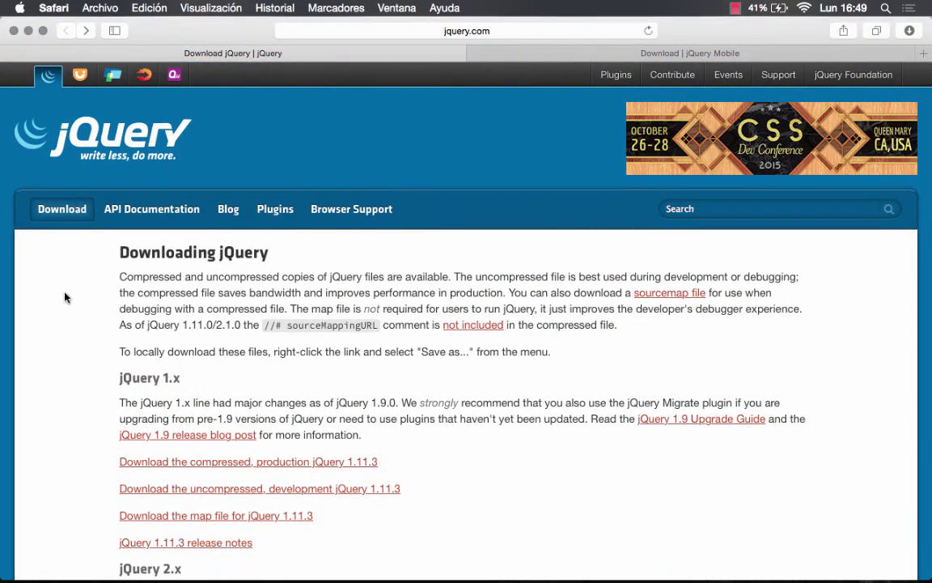
scroll(61, 158, down, 10)
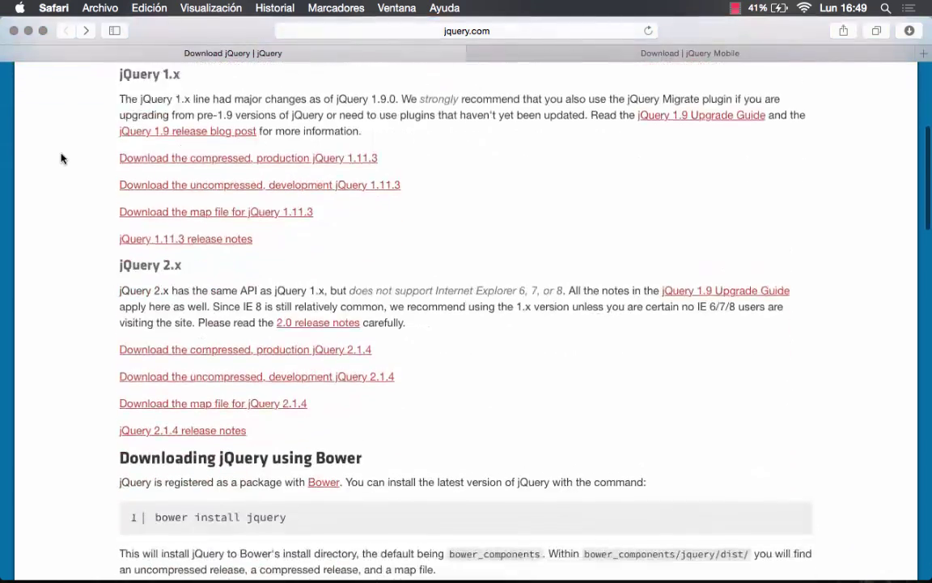
scroll(63, 156, up, 2)
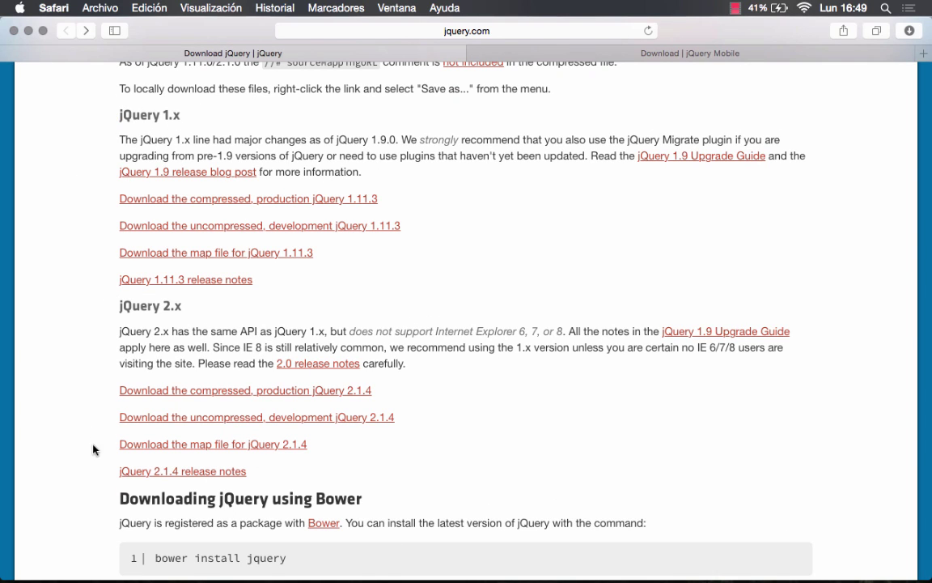
scroll(172, 313, down, 1)
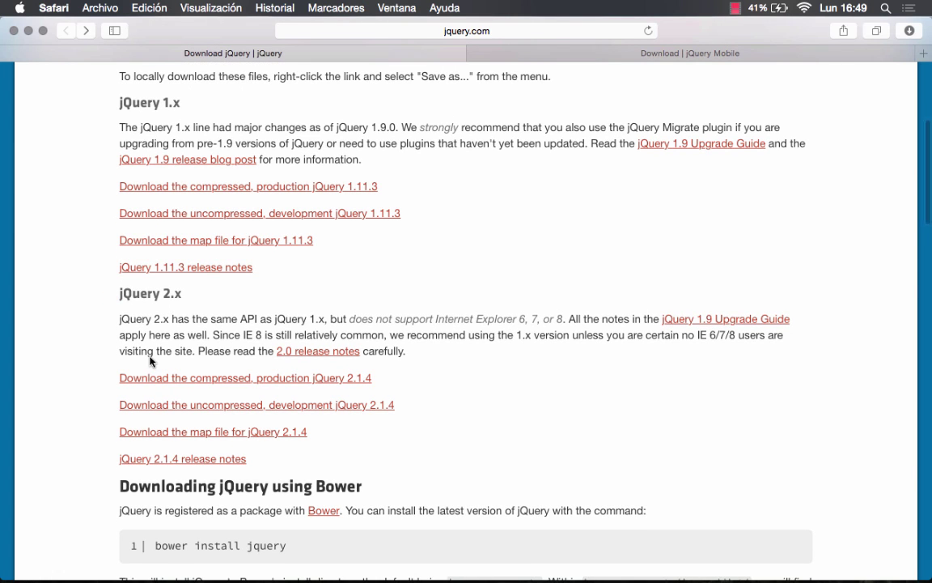
scroll(150, 359, down, 1)
scroll(98, 336, up, 2)
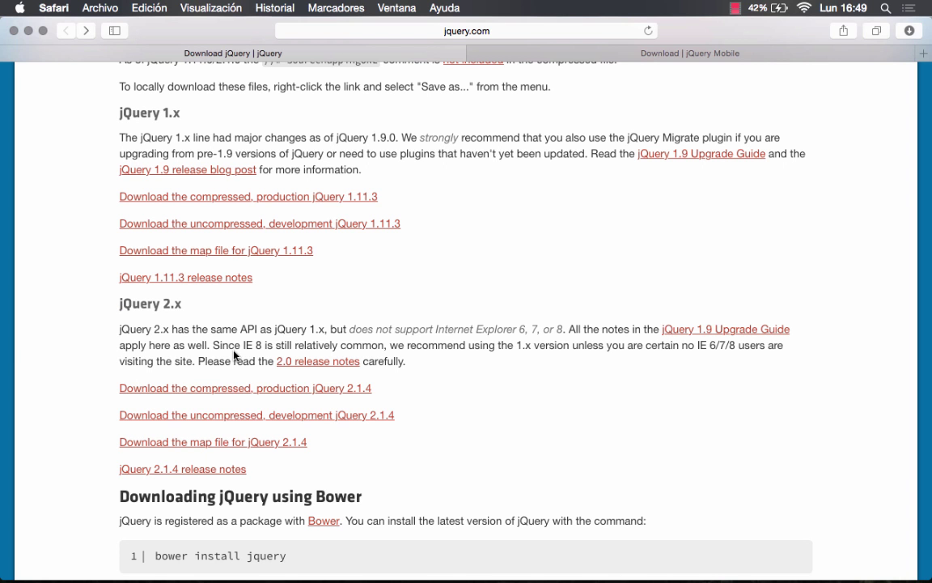
scroll(166, 330, down, 5)
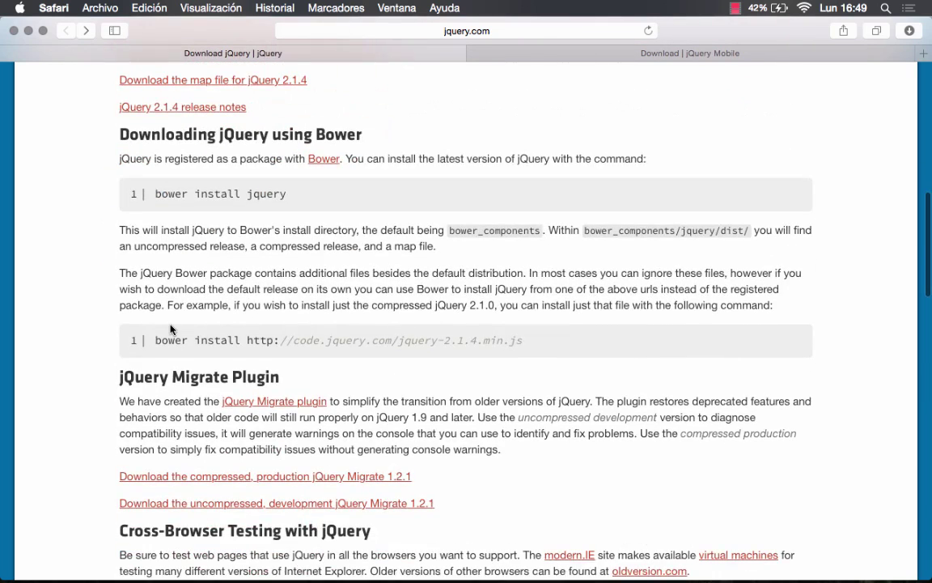
Inspect the source code of the compressed, production jQuery 2.1.4 file and return to the download page
scroll(171, 327, up, 4)
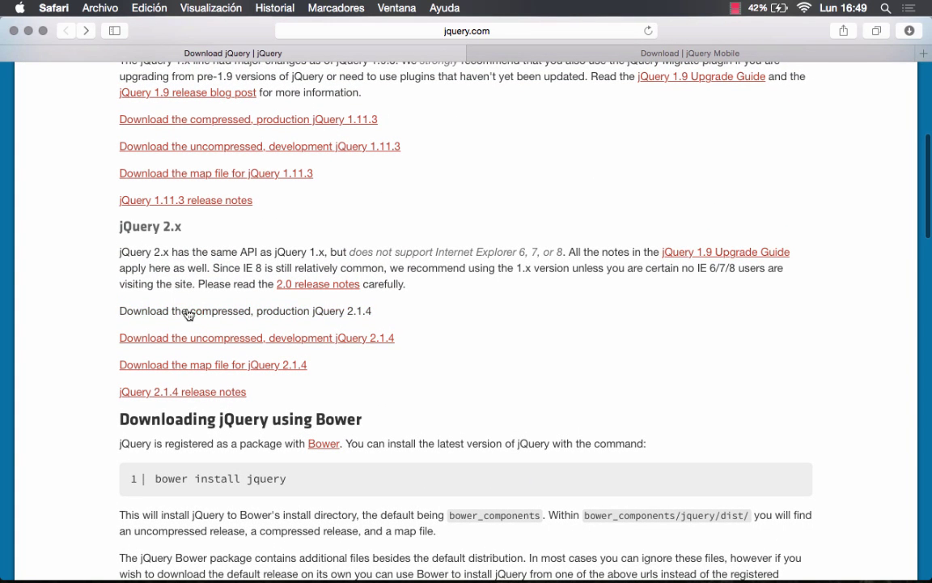
click(243, 316)
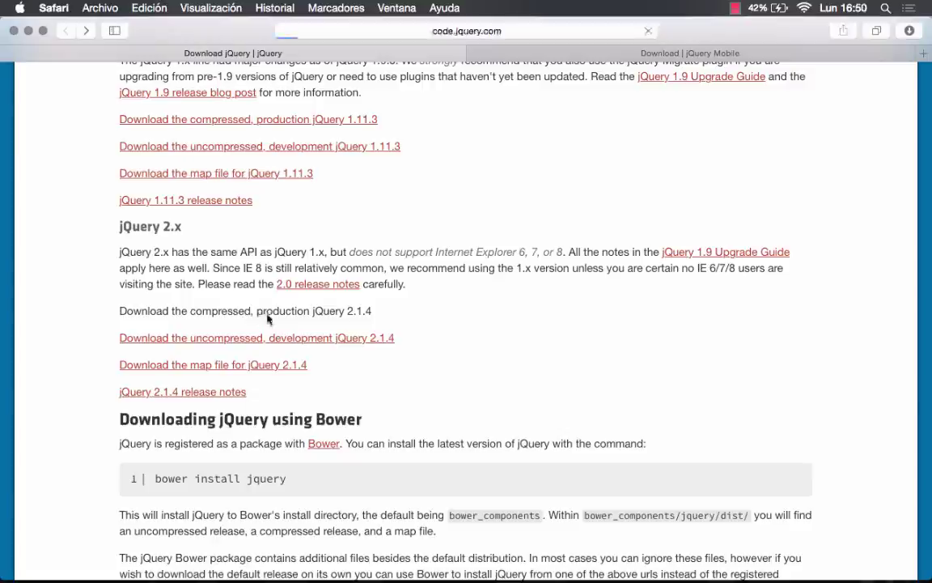
scroll(267, 320, down, 20)
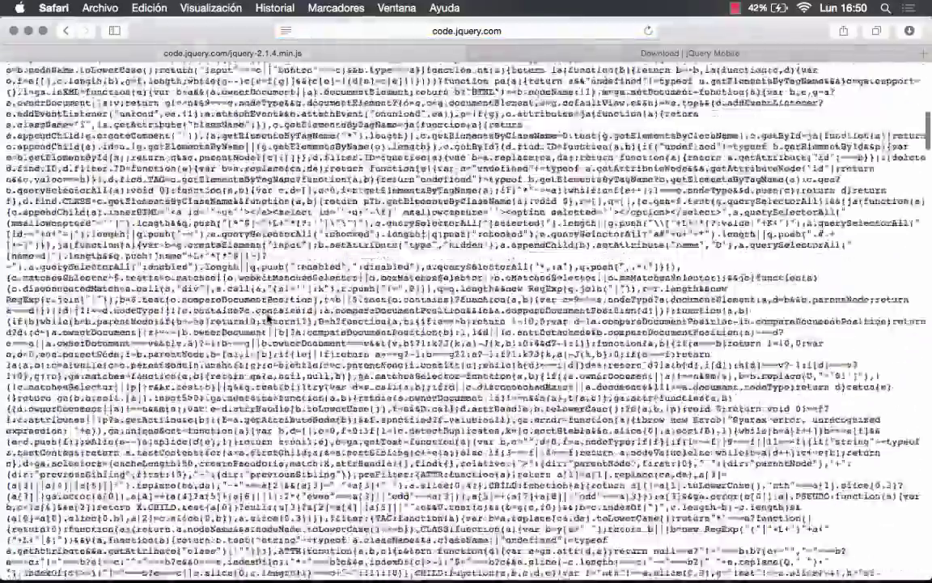
scroll(267, 320, up, 20)
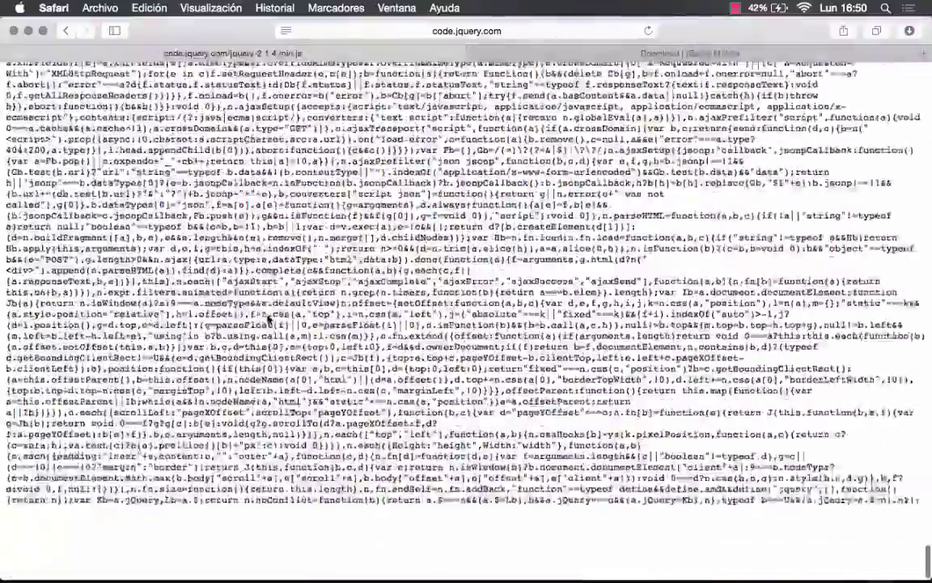
scroll(268, 320, up, 20)
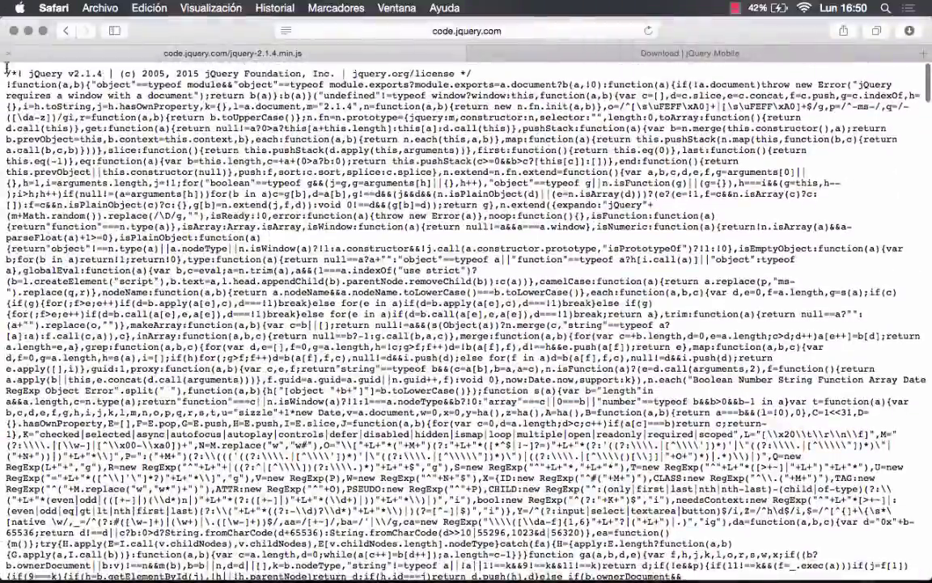
drag(6, 68, 154, 161)
click(248, 103)
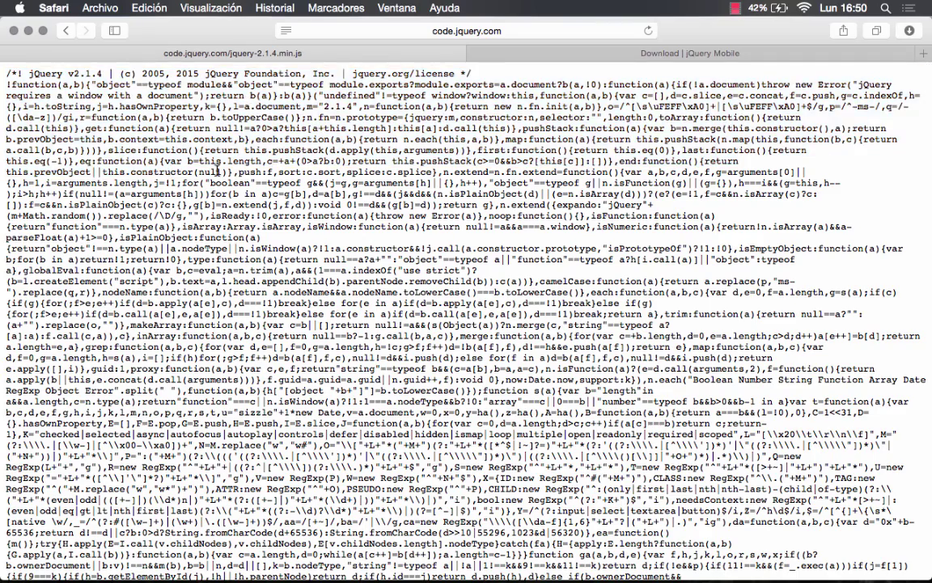
key(super+bracketleft)
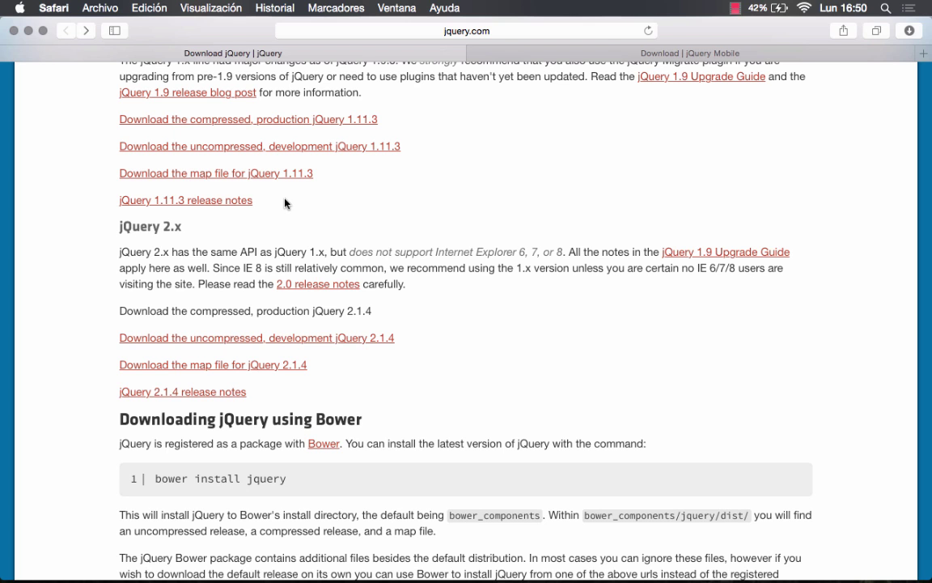
Start saving the linked compressed, production jQuery 2.1.4 file, choosing Escritorio > Proyectos PhoneGap > proyecto_uno > www > js as the destination
scroll(285, 203, up, 1)
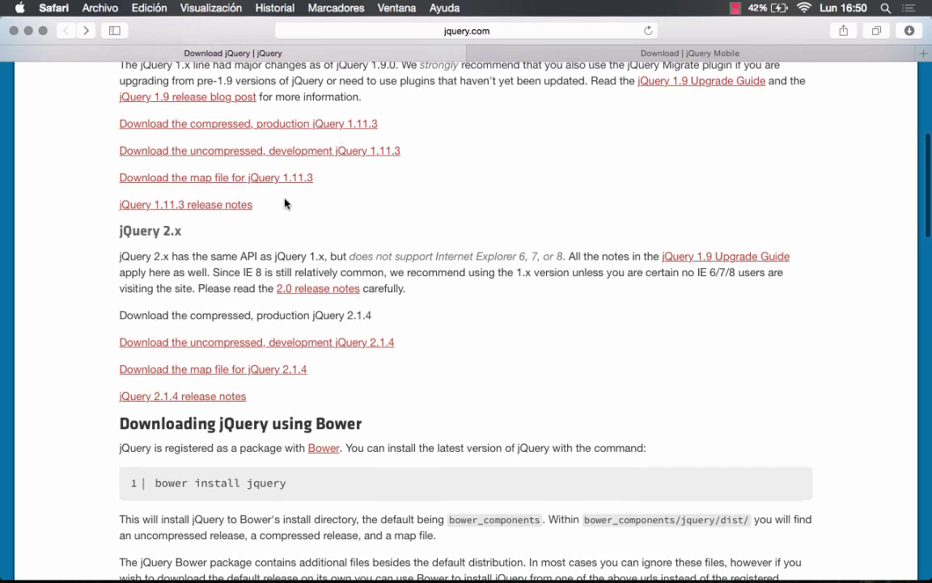
right_click(217, 316)
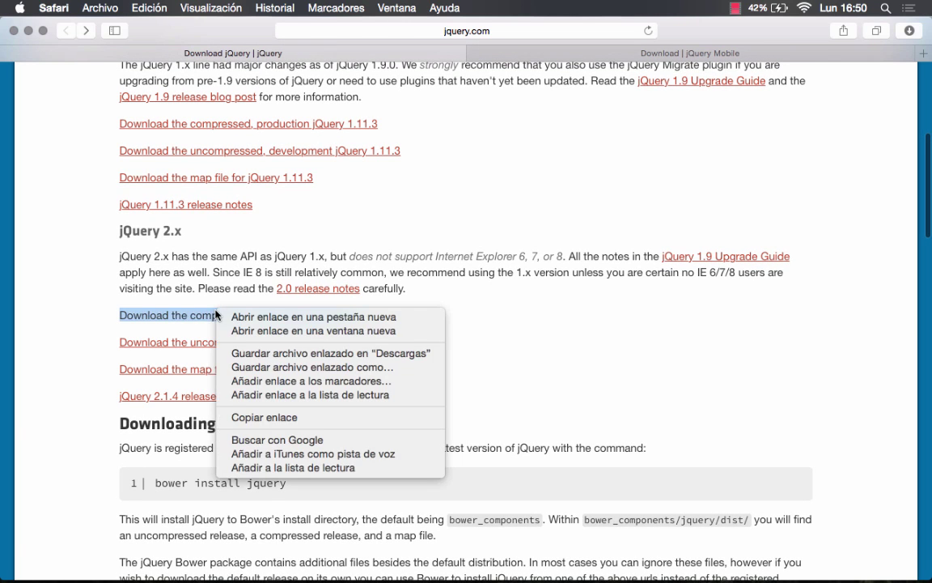
click(283, 368)
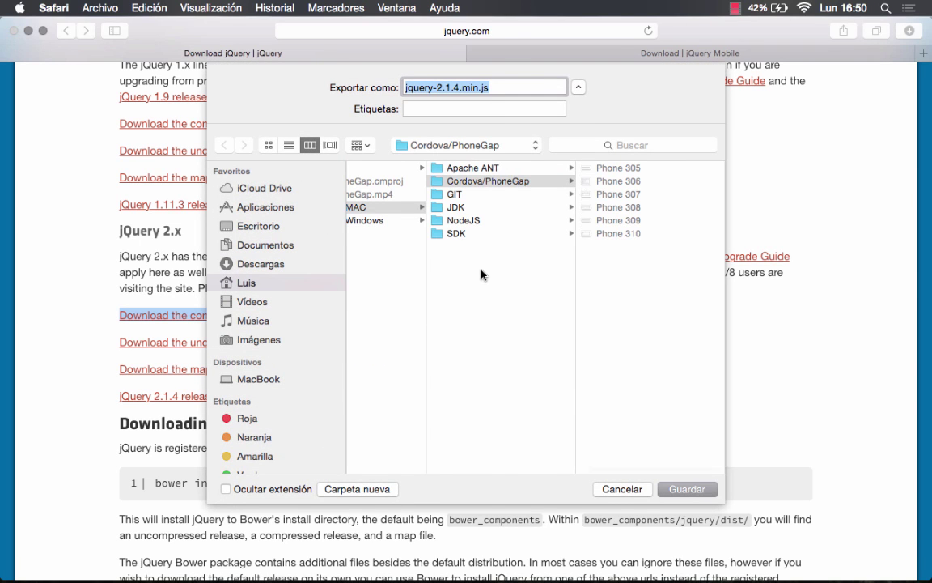
click(251, 226)
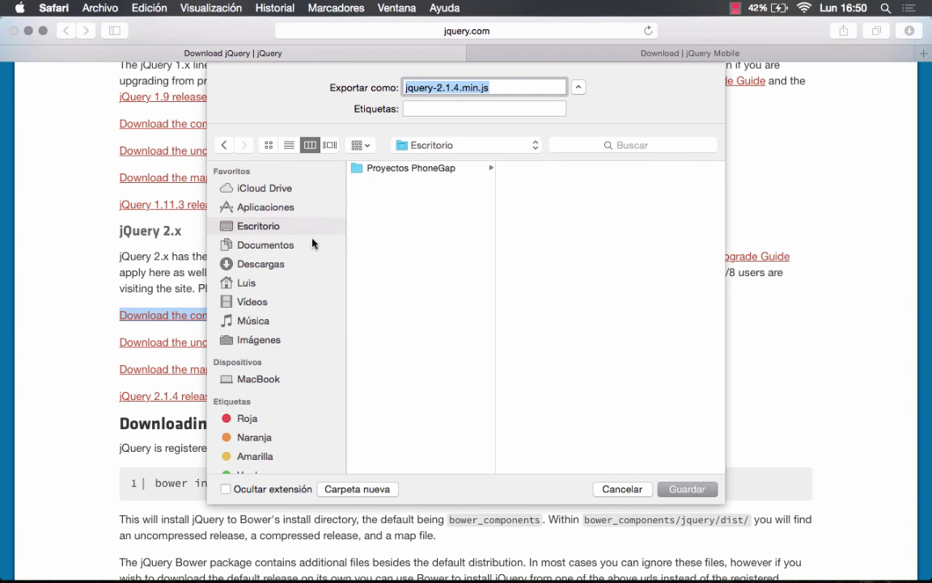
click(435, 170)
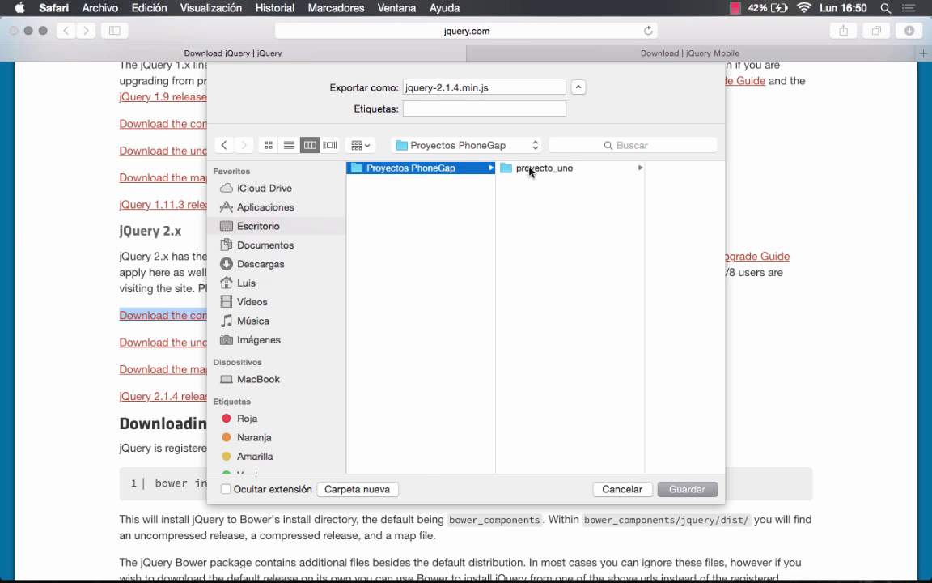
click(532, 169)
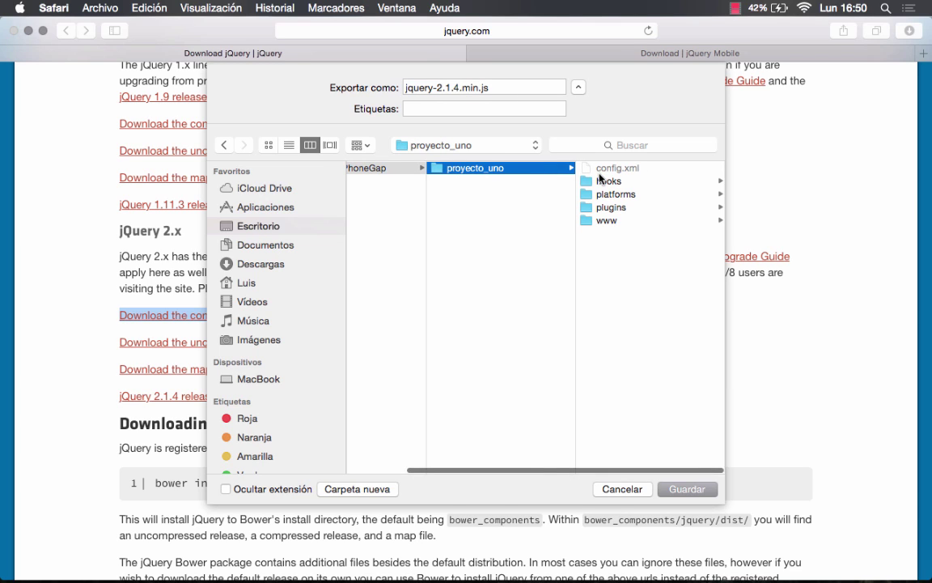
click(607, 221)
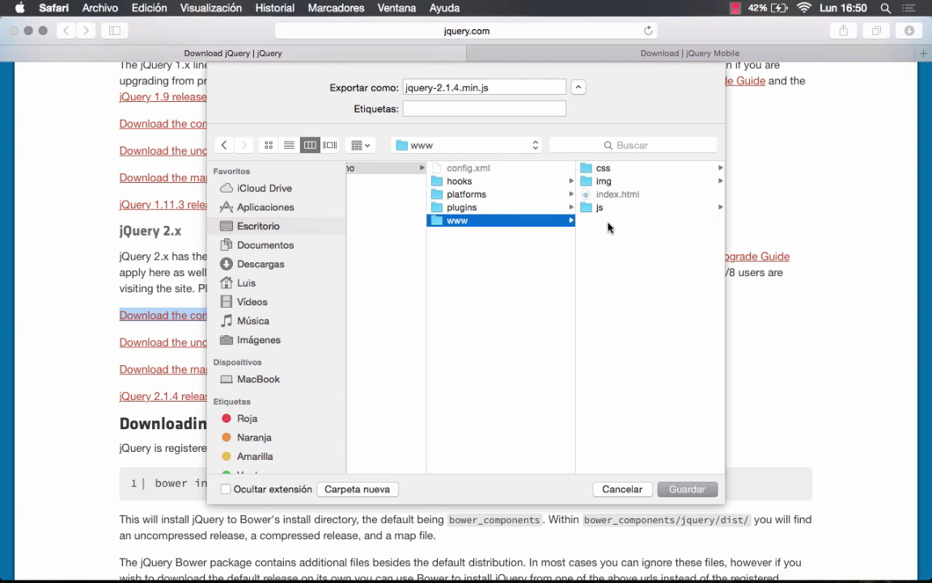
click(601, 209)
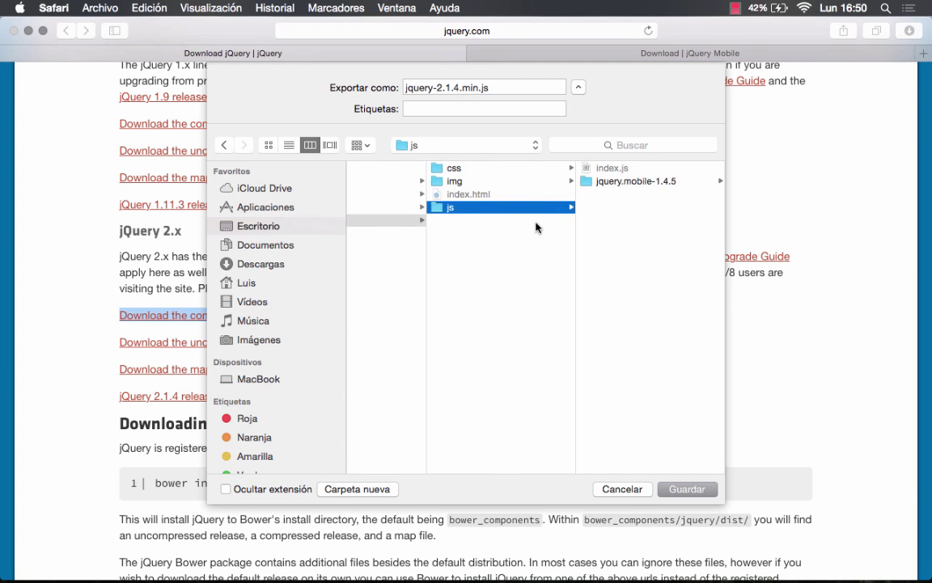
Save the download in the js folder under the name jquery-2.1.4.min.js
scroll(518, 227, left, 2)
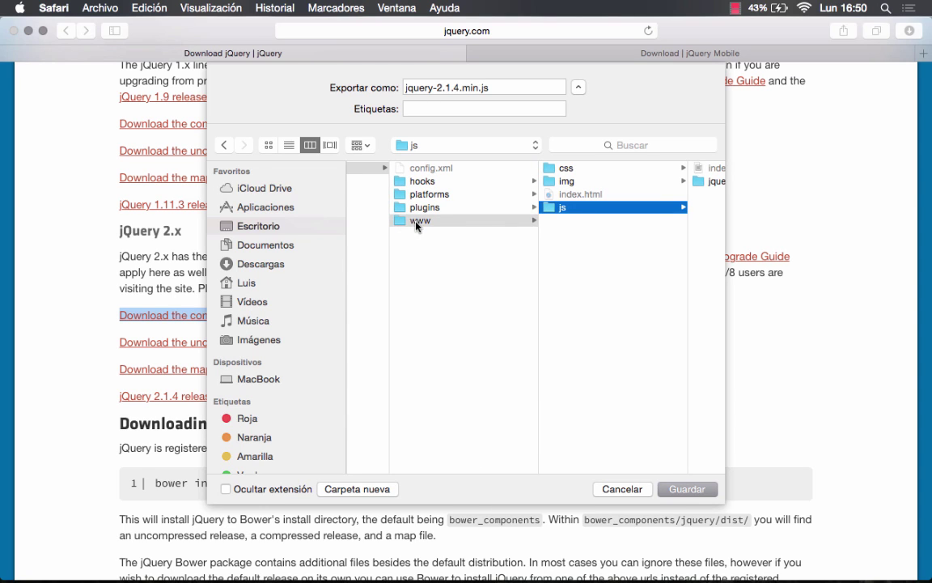
scroll(434, 224, right, 5)
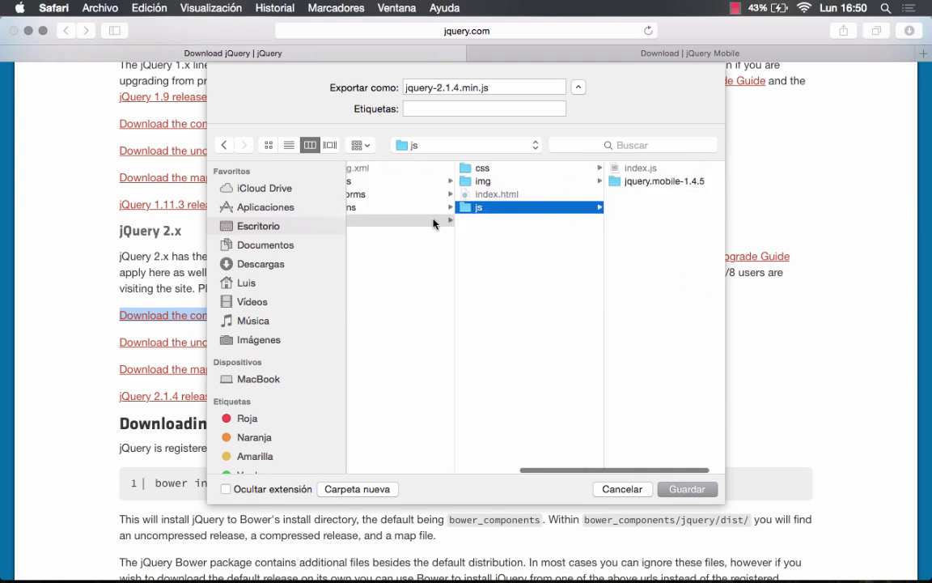
click(513, 88)
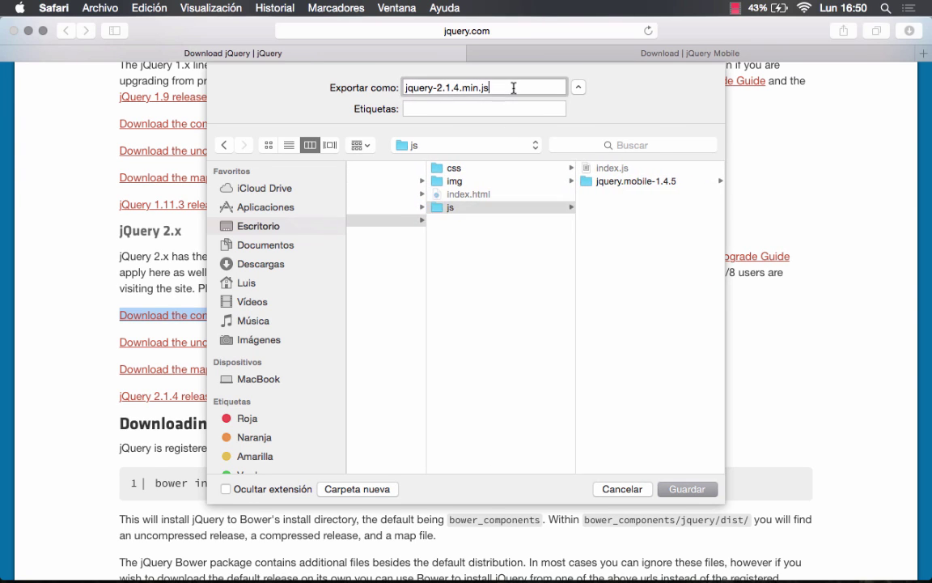
drag(513, 87, 376, 89)
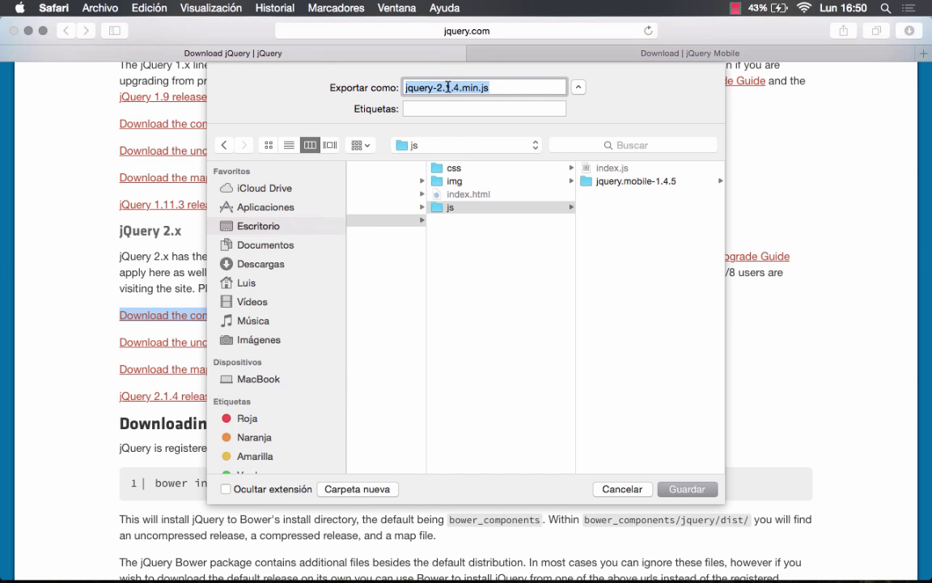
click(517, 87)
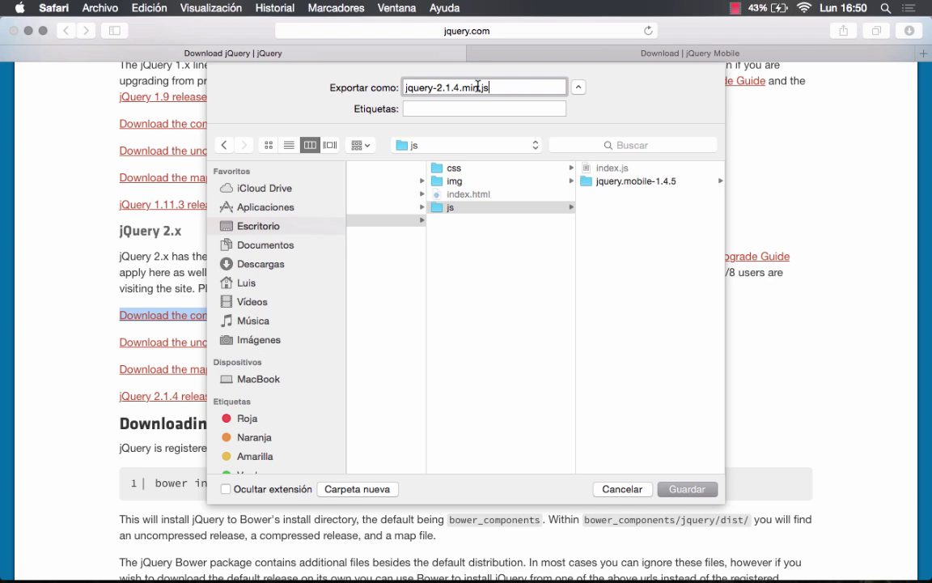
drag(502, 87, 385, 87)
click(437, 87)
click(477, 208)
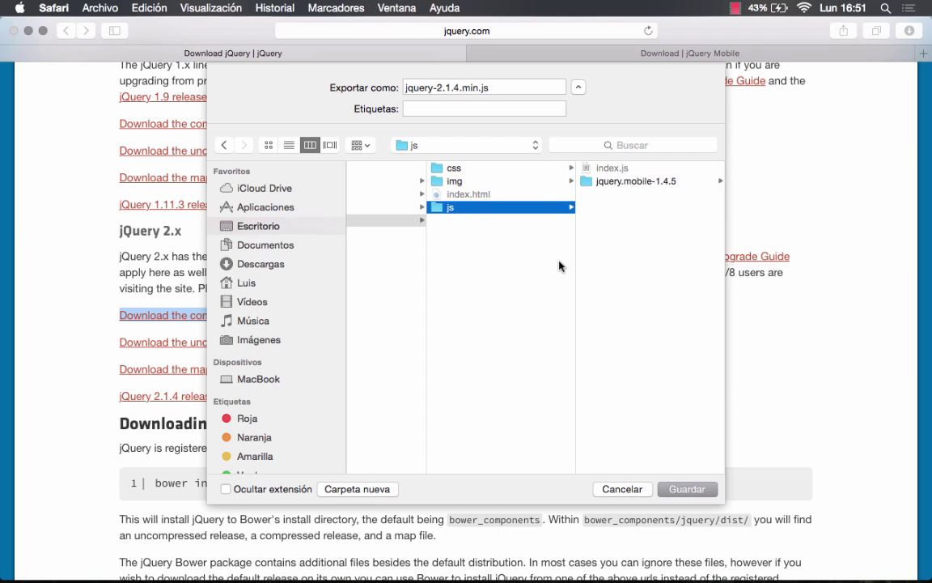
click(678, 491)
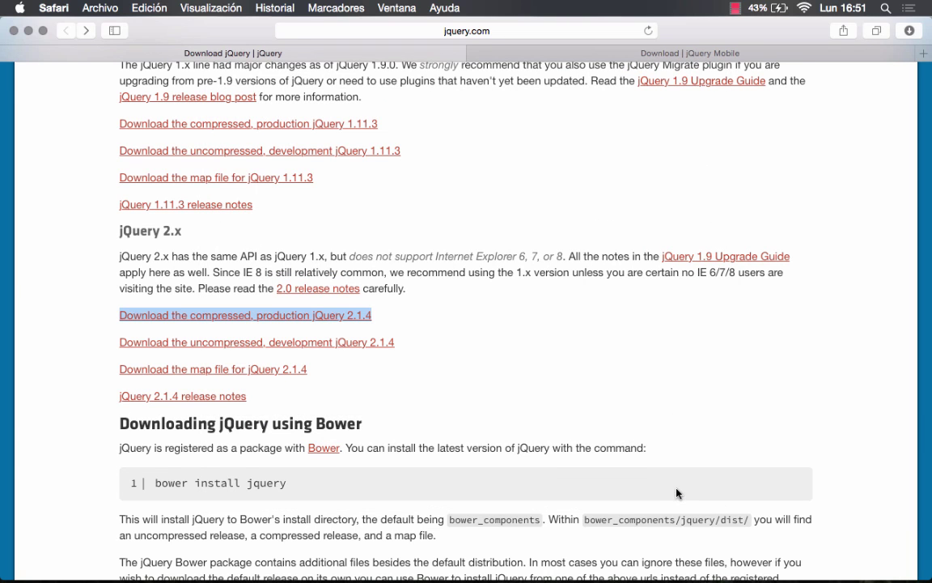
Switch to Finder, check for jquery-2.1.4.min.js in proyecto_uno > www > js, and return to the jQuery download page in Safari
click(41, 558)
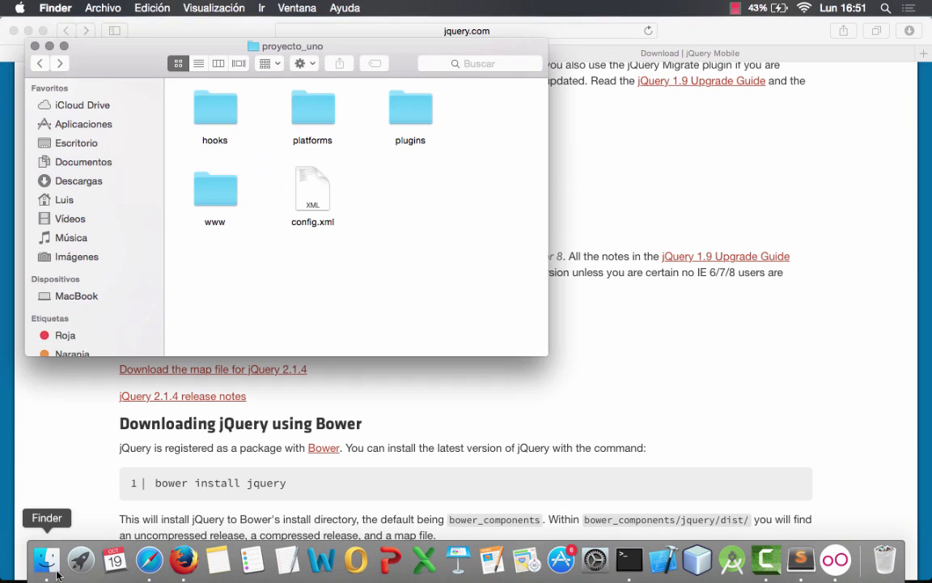
double_click(199, 171)
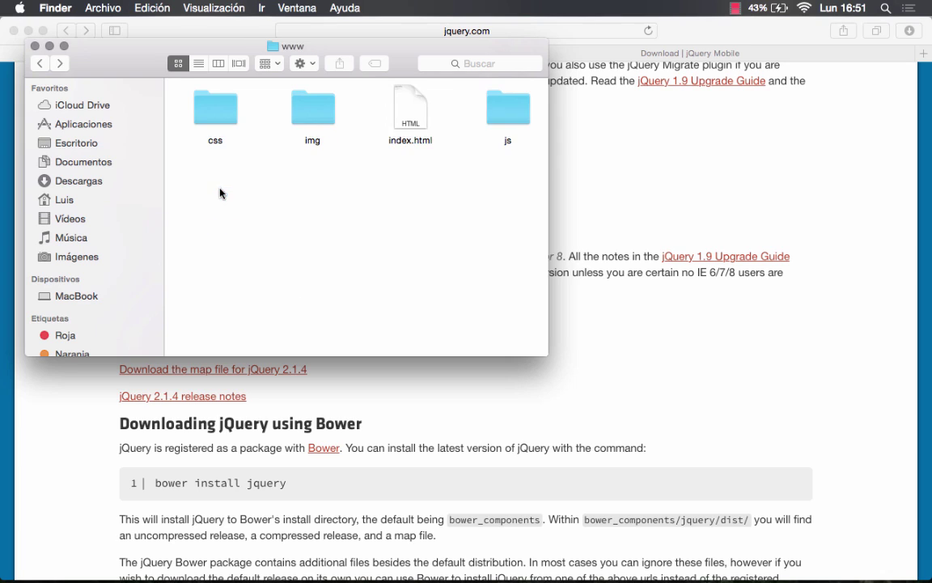
double_click(504, 138)
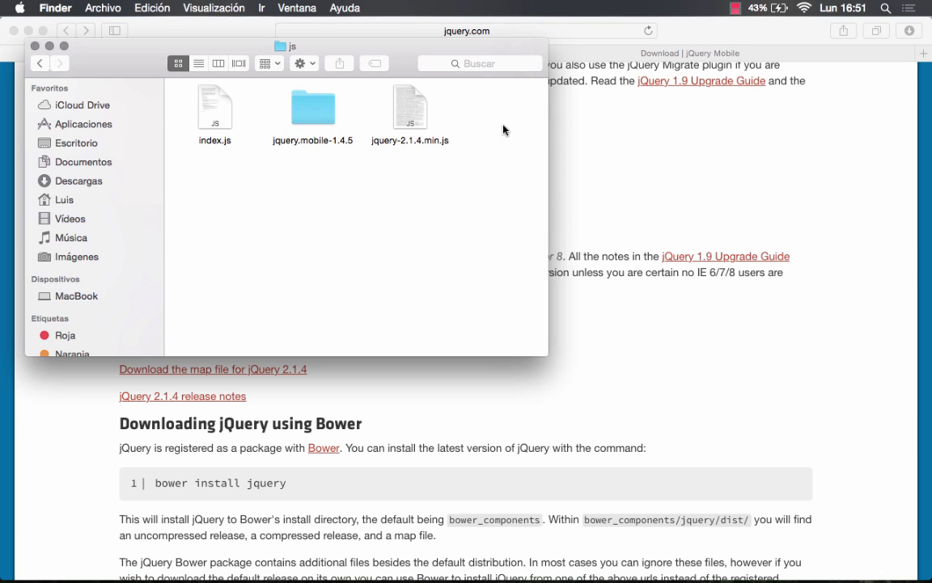
click(404, 136)
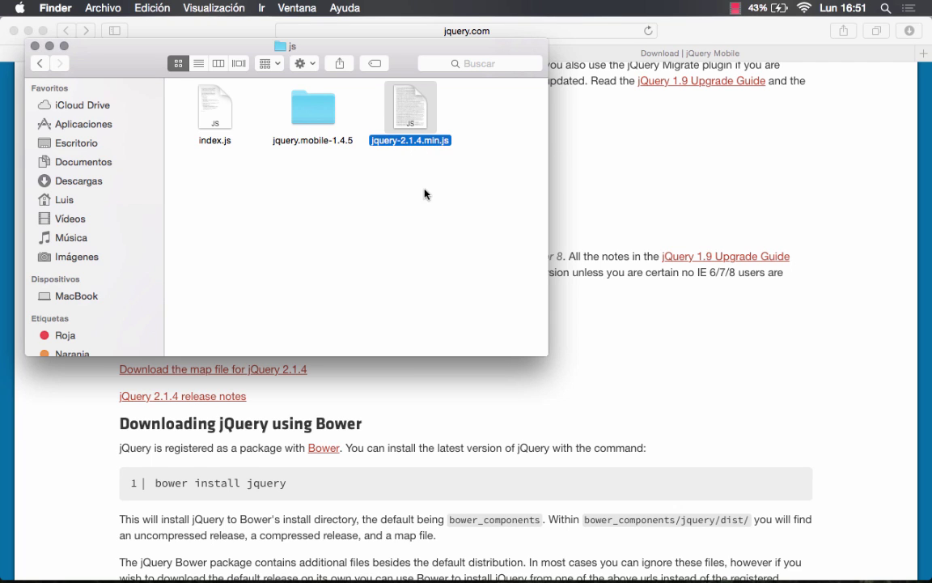
click(613, 188)
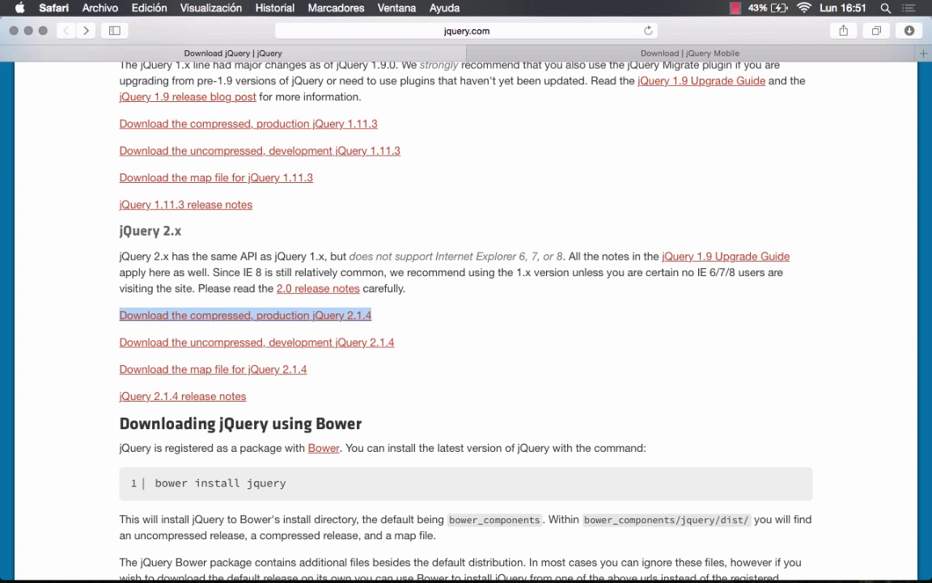
click(700, 283)
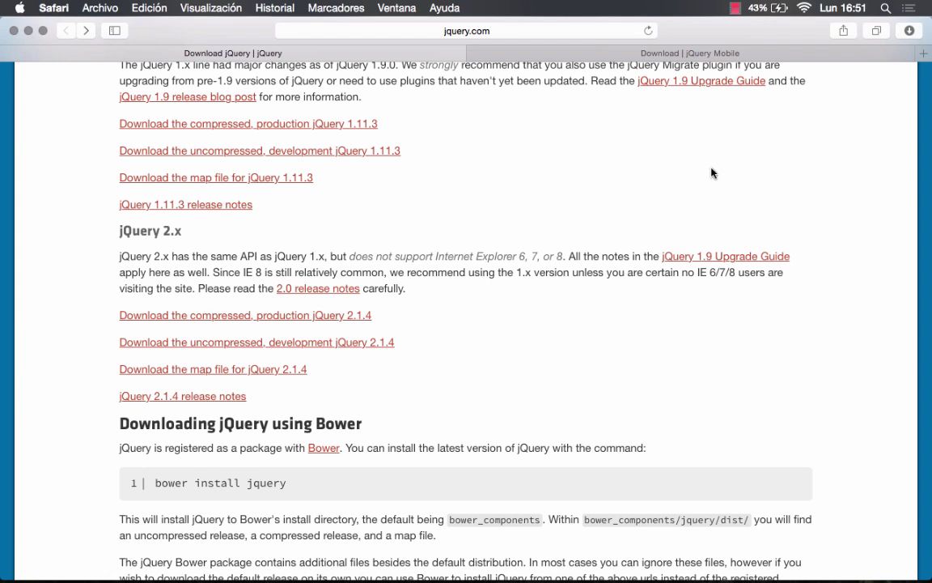
Review the latest stable version and its ZIP, JavaScript and CSS download options on the jQuery Mobile download page
click(637, 53)
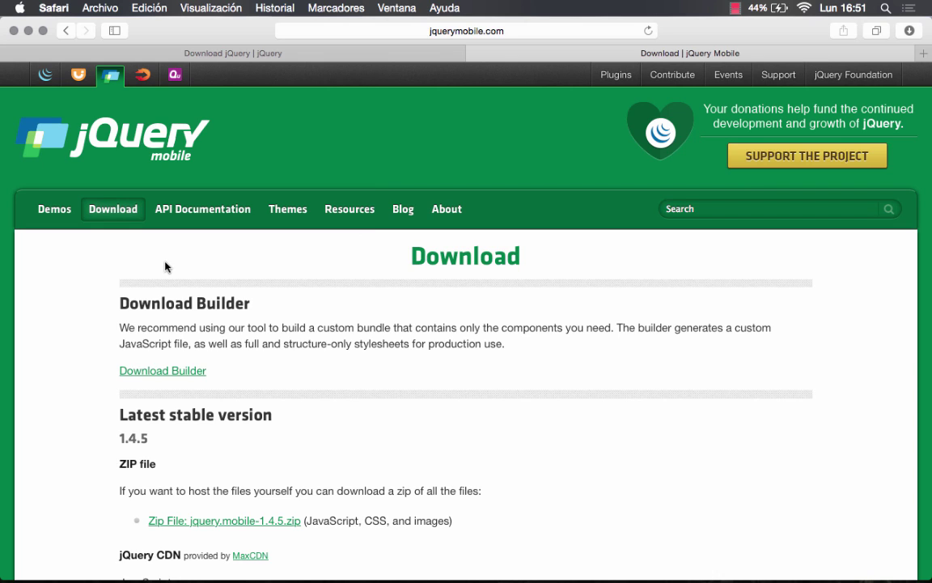
scroll(166, 266, down, 5)
scroll(166, 267, down, 1)
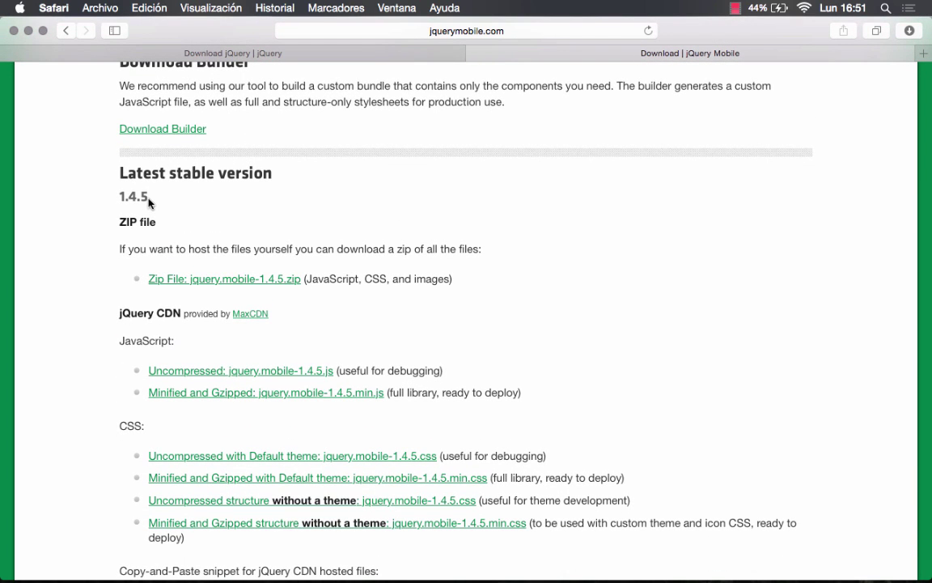
drag(149, 199, 109, 196)
click(177, 195)
scroll(267, 210, down, 3)
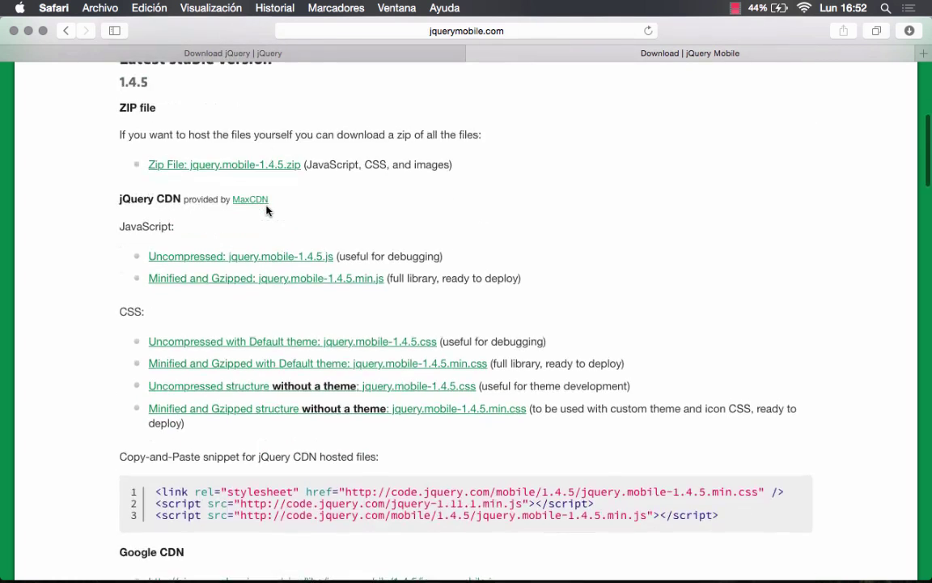
scroll(267, 210, up, 3)
drag(151, 172, 109, 160)
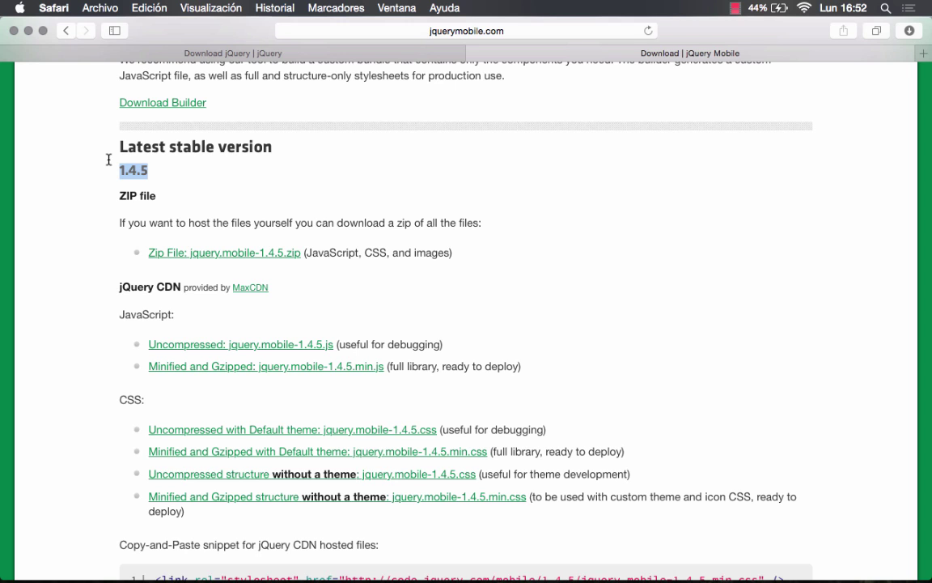
click(174, 170)
scroll(162, 174, up, 3)
drag(280, 219, 109, 213)
scroll(197, 253, down, 1)
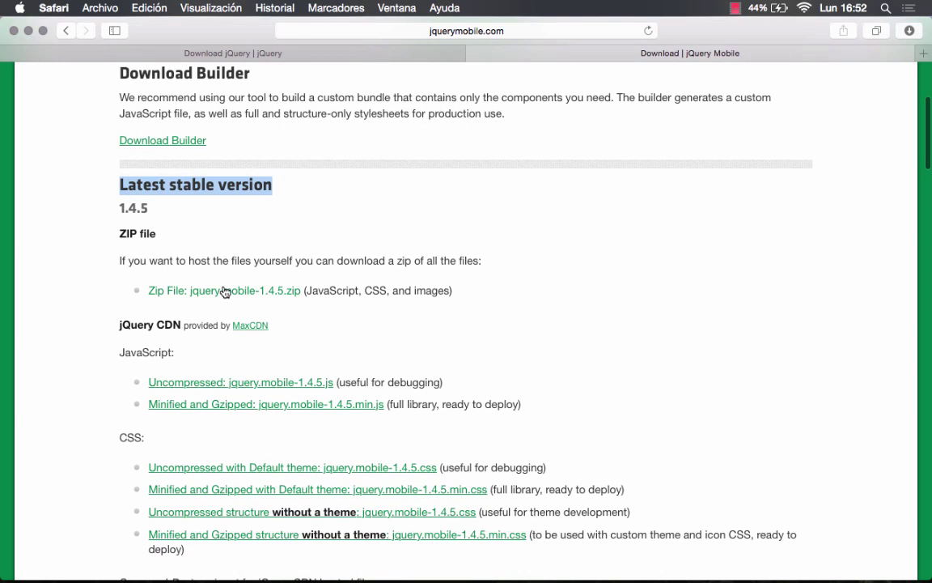
click(208, 256)
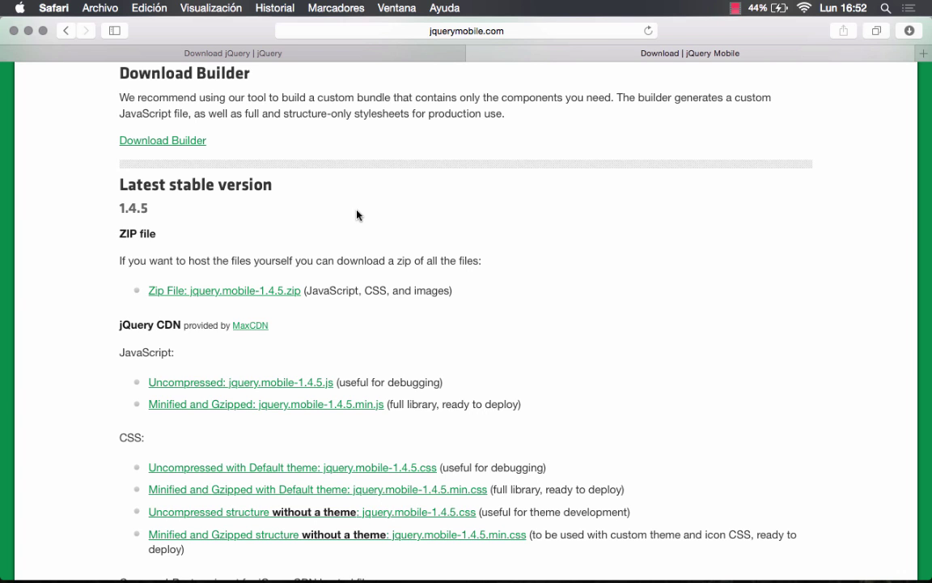
Switch to Finder and examine index.js, the jquery.mobile-1.4.5 folder and jquery-2.1.4.min.js in the project's js folder
mouse_move(77, 565)
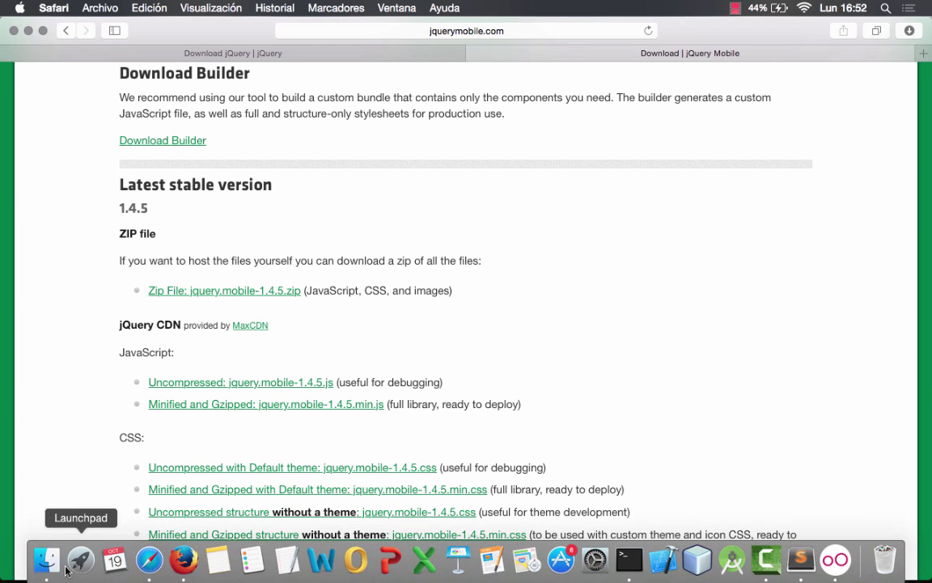
click(42, 560)
click(453, 157)
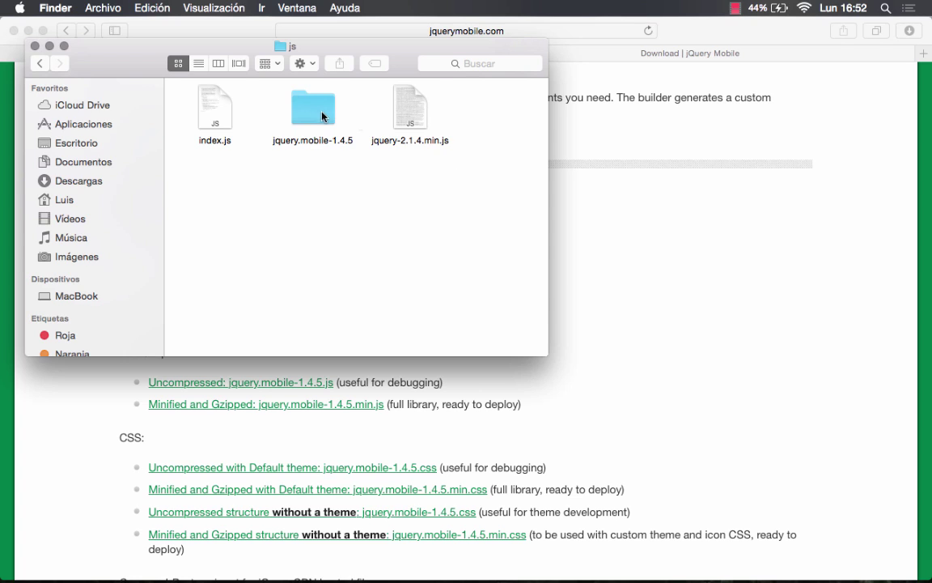
click(297, 121)
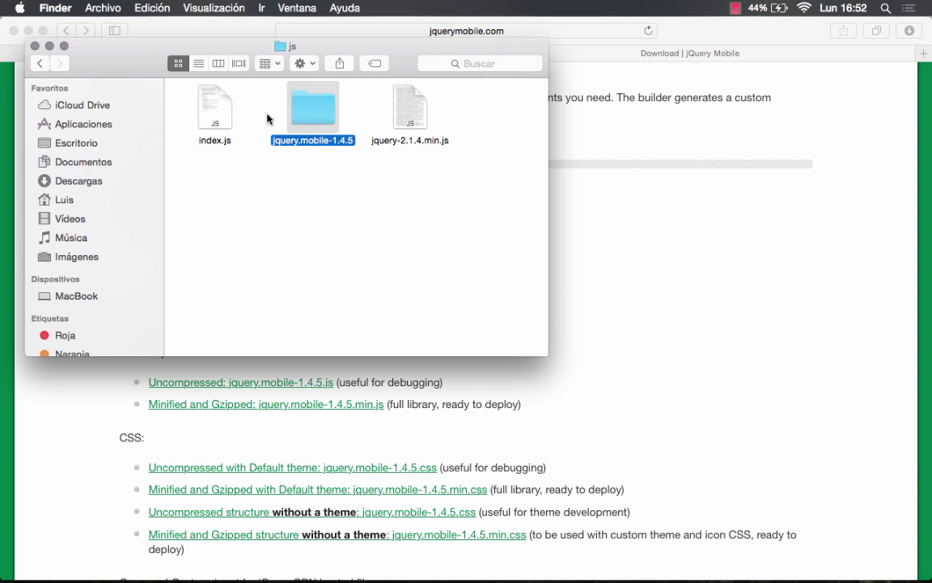
click(409, 106)
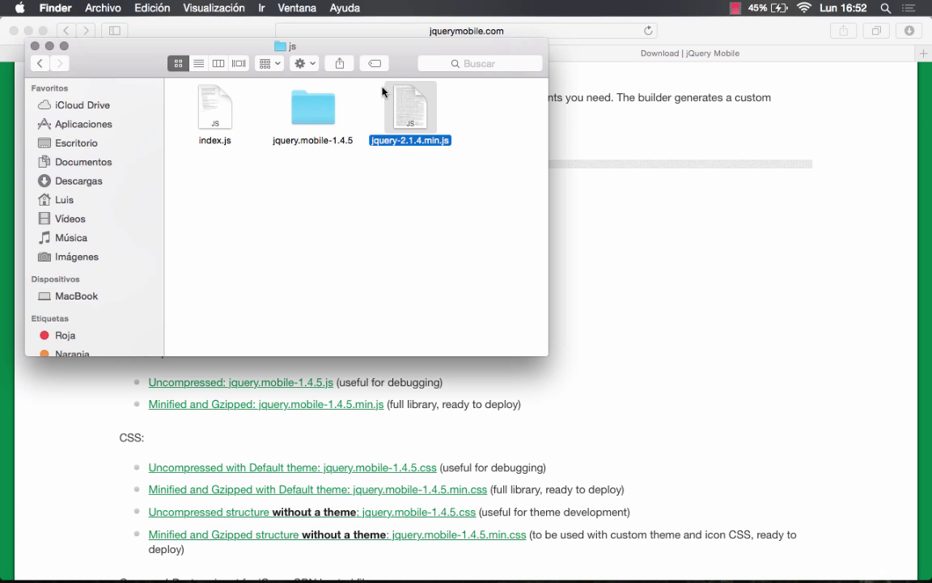
click(203, 107)
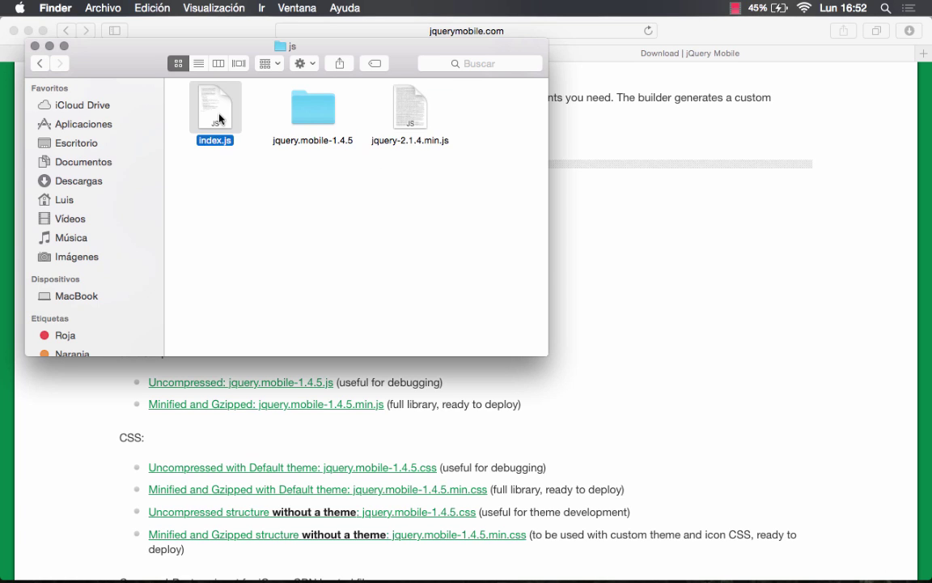
click(305, 120)
click(466, 179)
drag(470, 178, 178, 78)
click(215, 176)
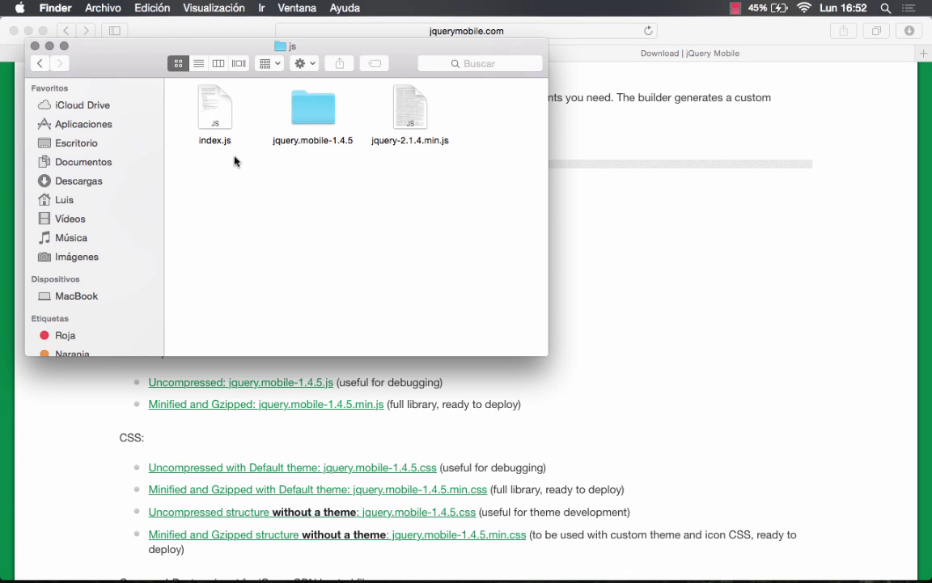
click(203, 102)
drag(473, 179, 194, 85)
click(228, 176)
click(298, 107)
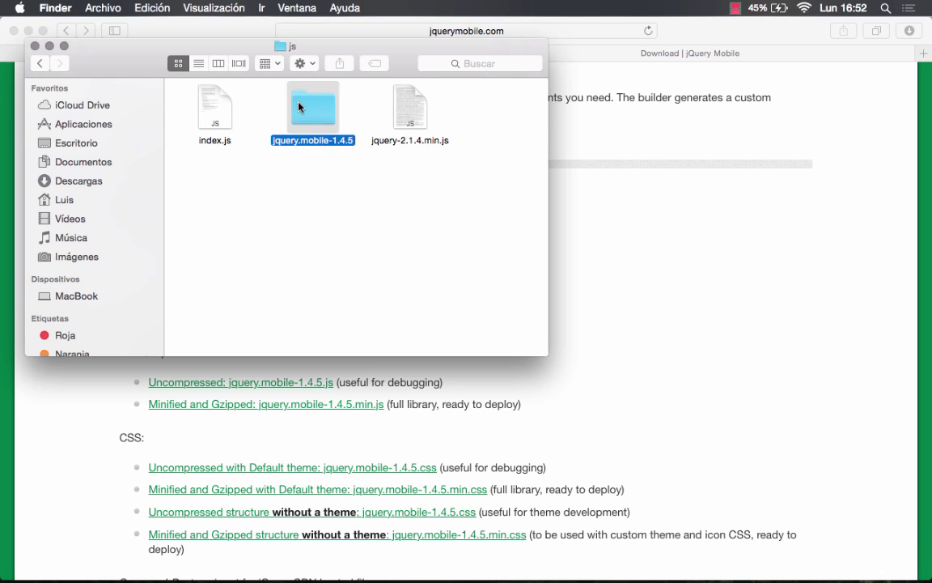
click(420, 124)
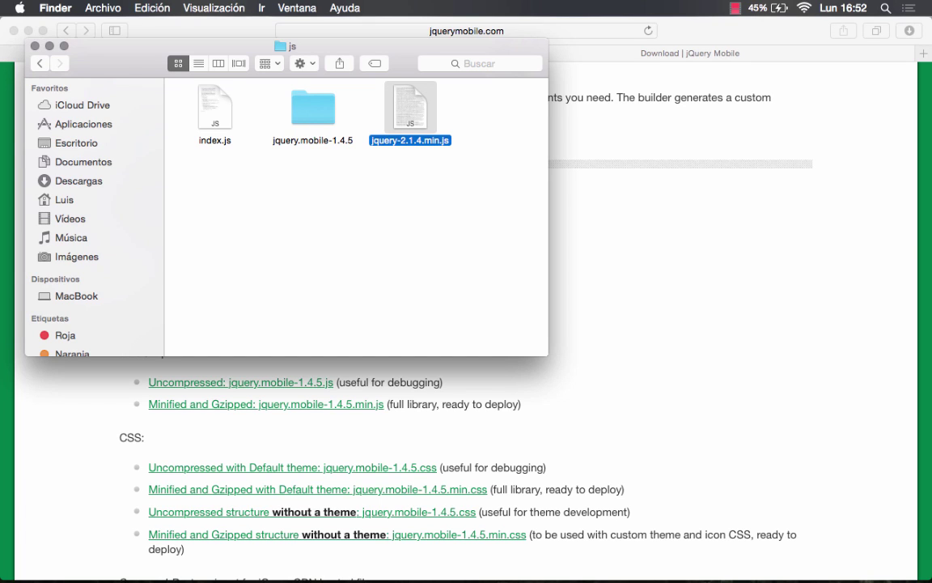
click(393, 245)
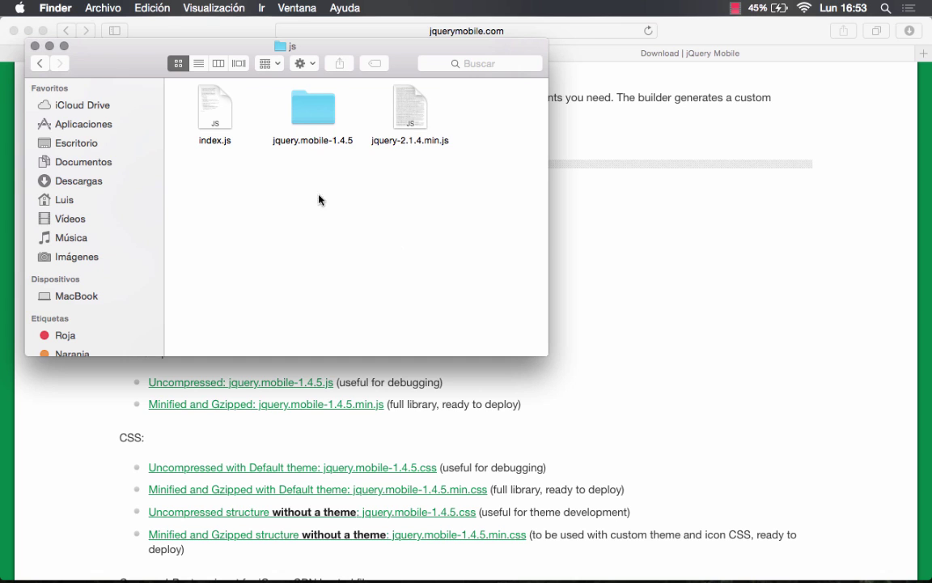
click(316, 120)
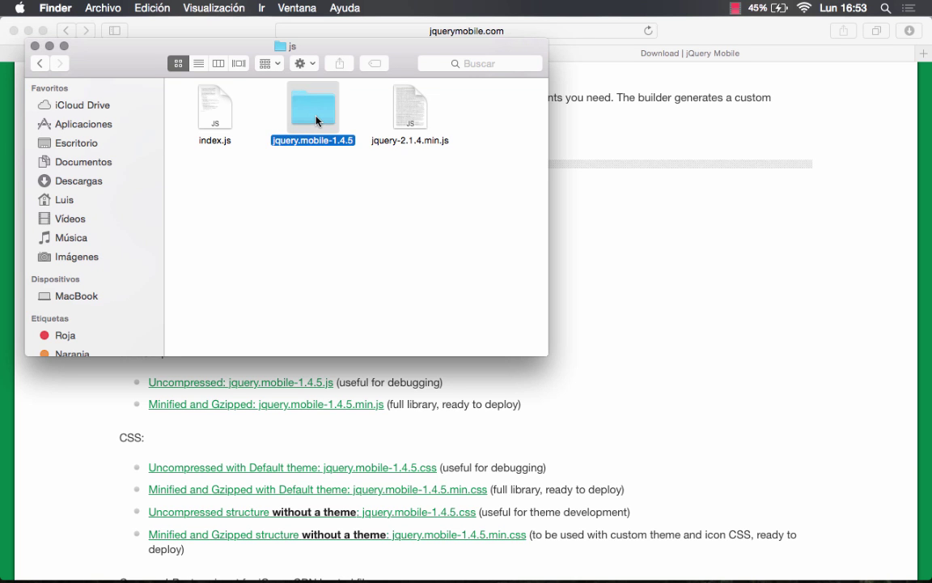
Minimize the browser window behind Finder and return the Finder window to the js folder
click(29, 31)
click(160, 220)
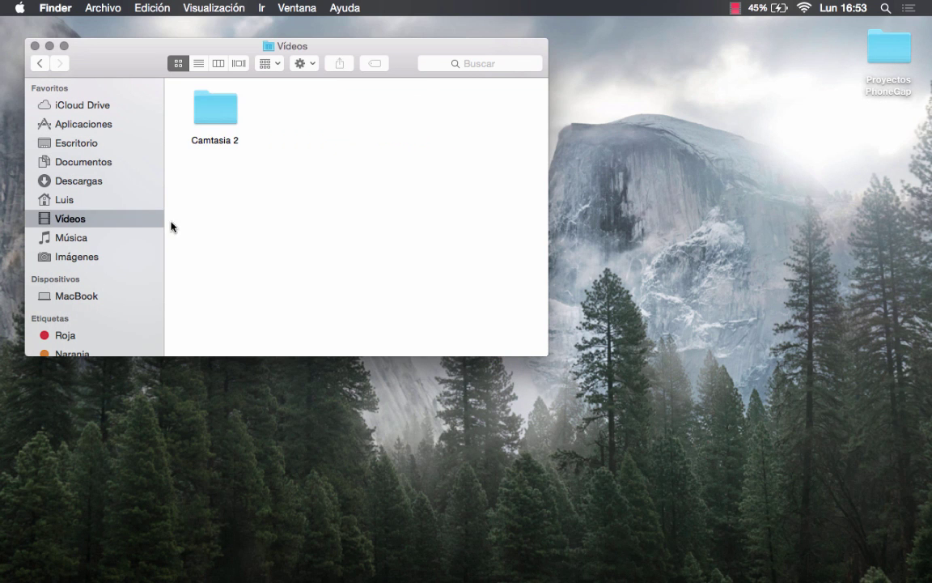
click(38, 63)
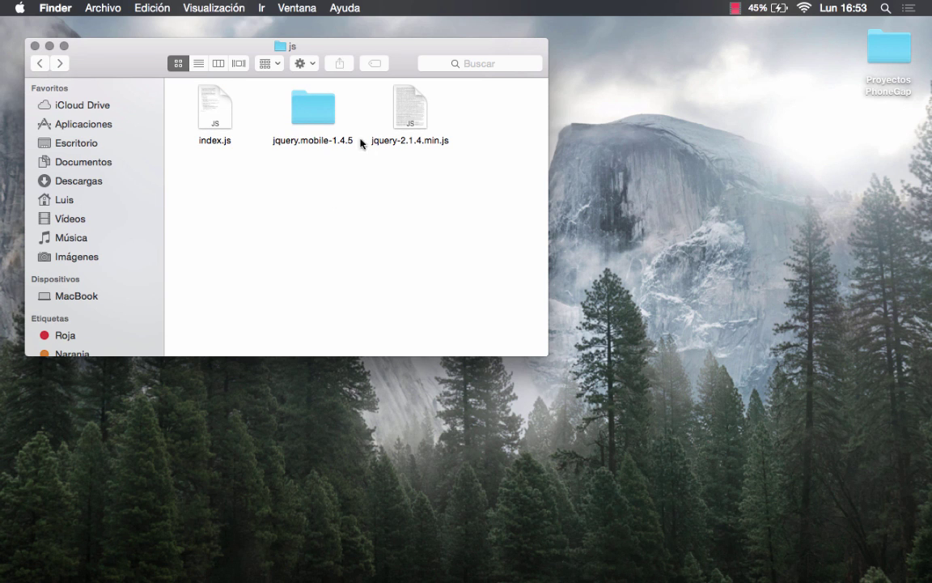
Open the jquery.mobile-1.4.5 folder and enlarge the Finder window until all of its files fit
double_click(318, 114)
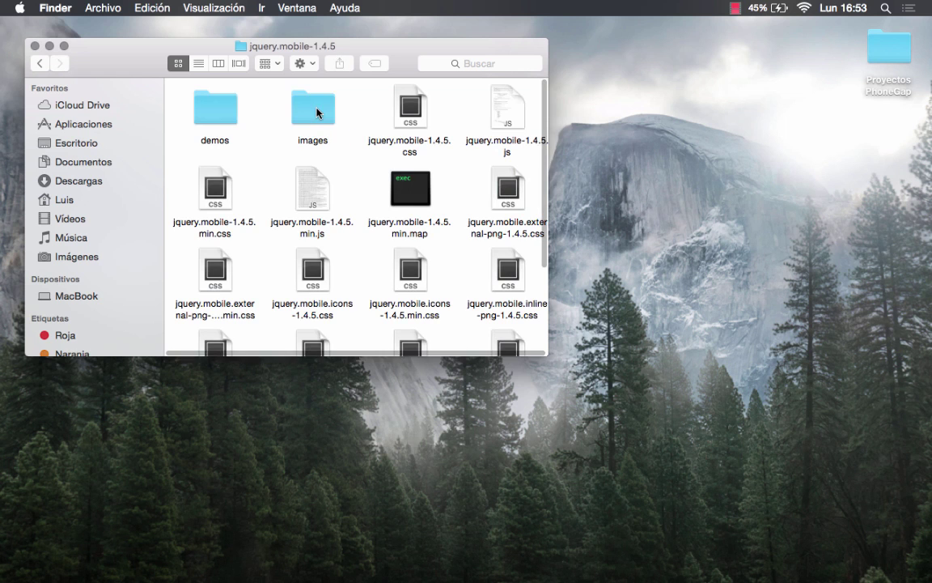
scroll(330, 159, down, 3)
scroll(330, 158, down, 2)
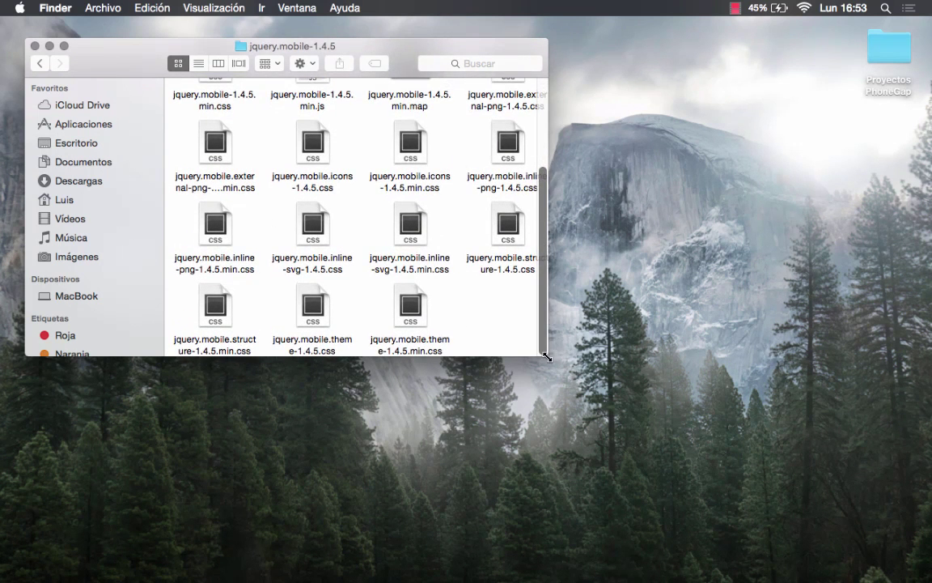
drag(547, 356, 685, 515)
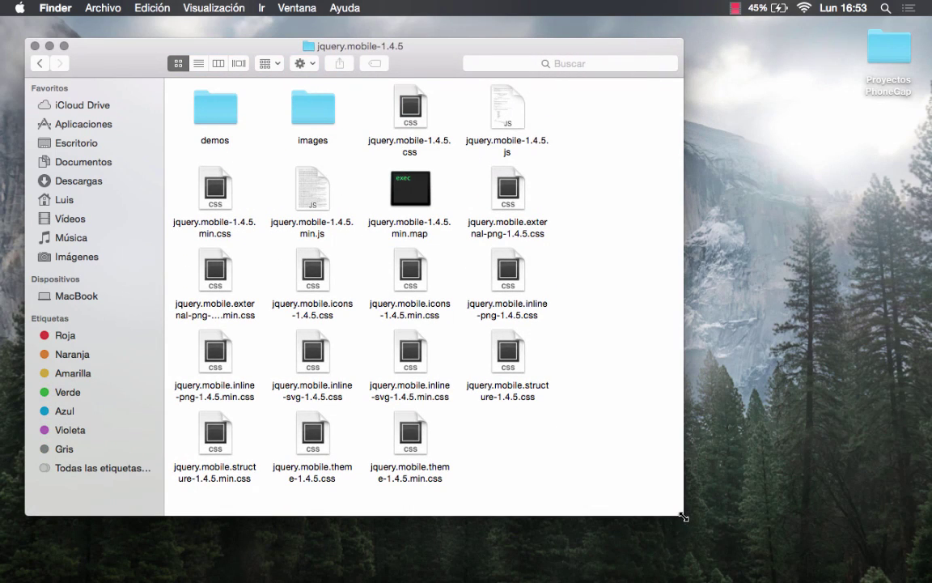
scroll(482, 274, down, 1)
Look through the contents of the demos folder and return to the jquery.mobile-1.4.5 folder
click(208, 112)
click(306, 118)
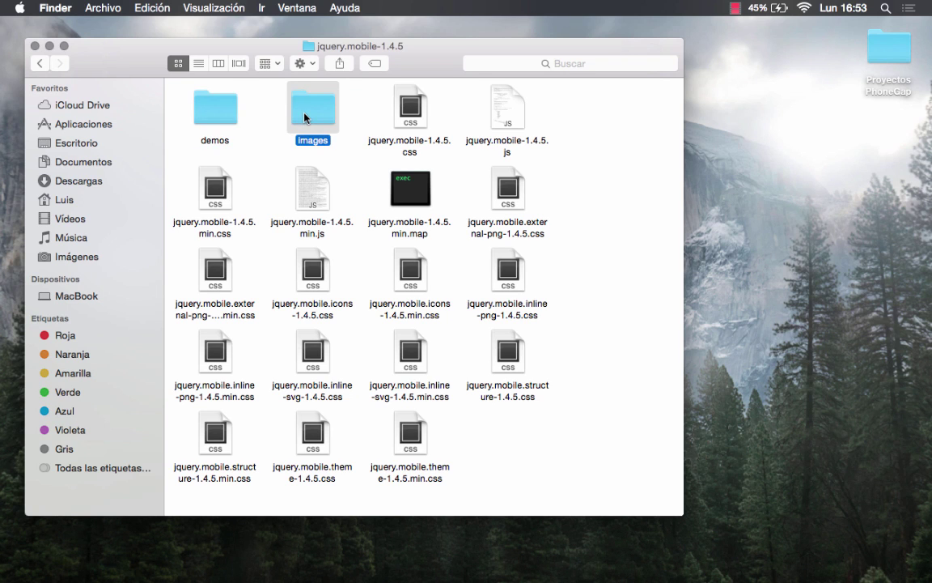
click(214, 118)
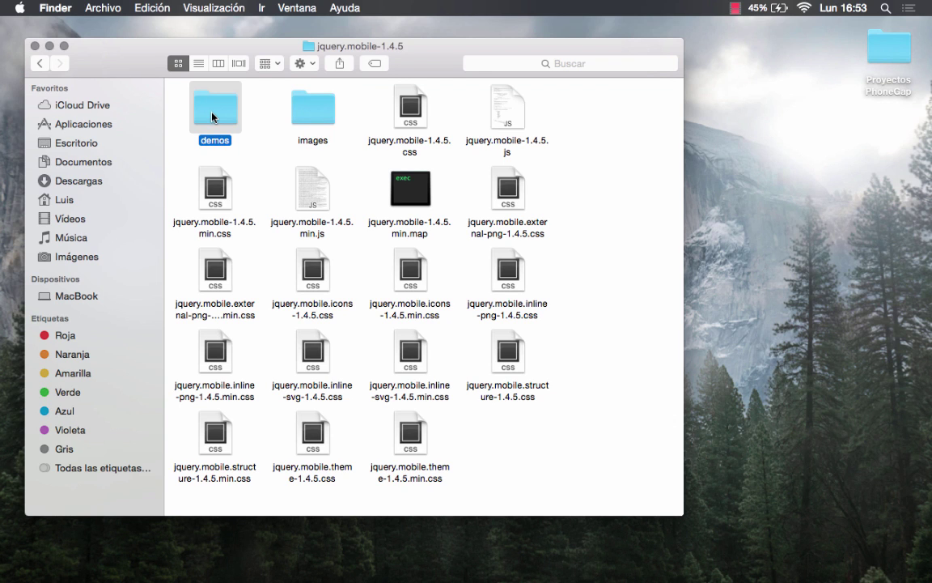
double_click(214, 118)
scroll(239, 201, down, 10)
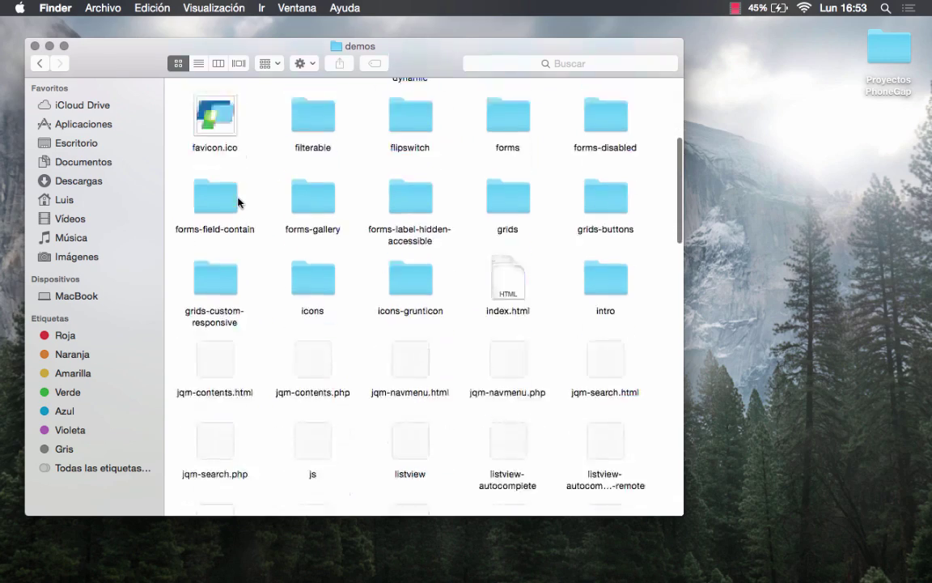
scroll(240, 202, down, 10)
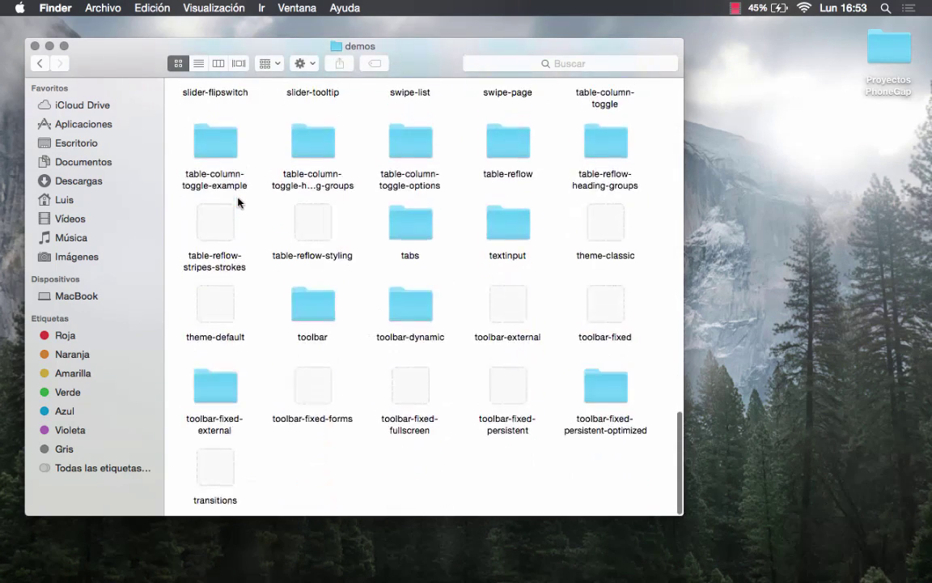
scroll(239, 201, up, 15)
scroll(238, 203, up, 10)
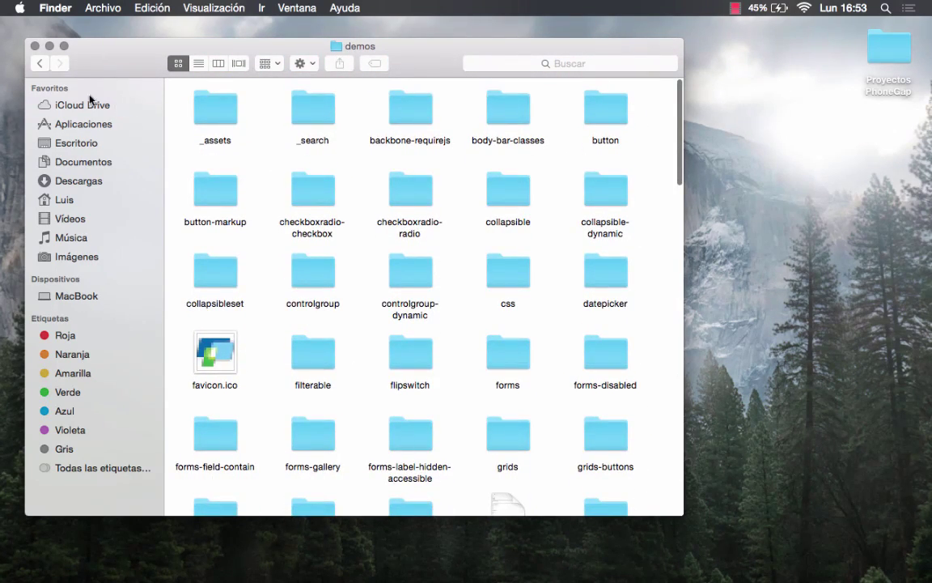
click(39, 64)
Delete the demos folder from jquery.mobile-1.4.5 and sort the remaining items by kind
click(213, 118)
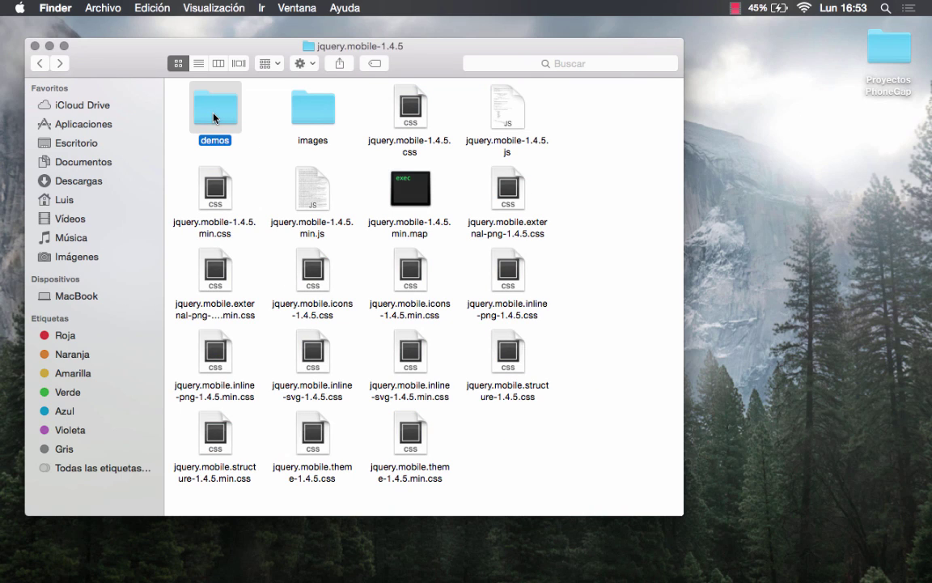
key(super+BackSpace)
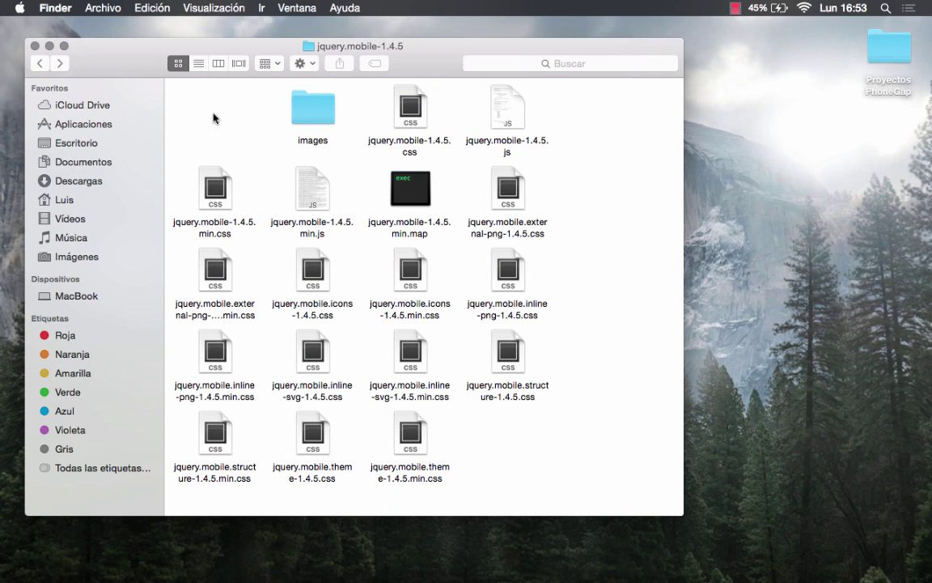
right_click(214, 118)
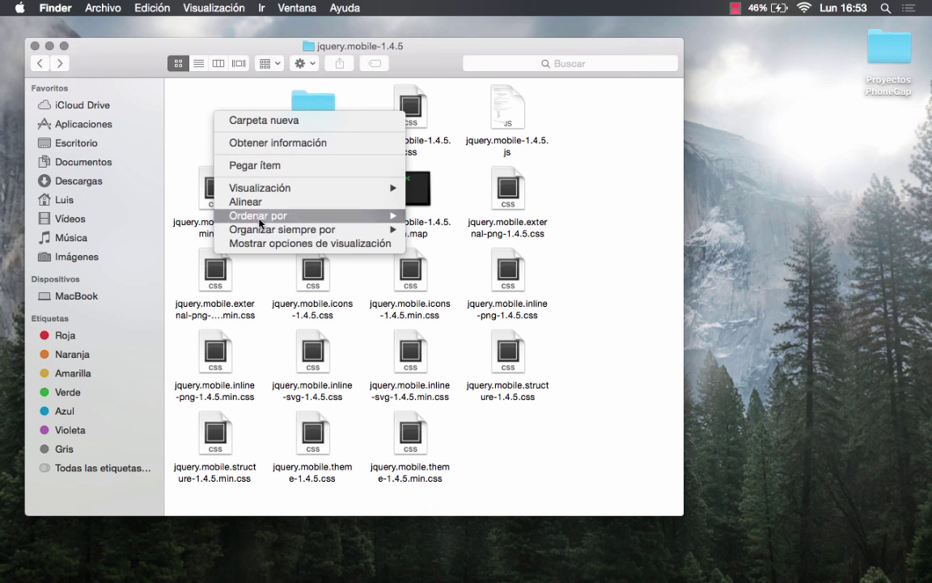
mouse_move(259, 215)
click(450, 230)
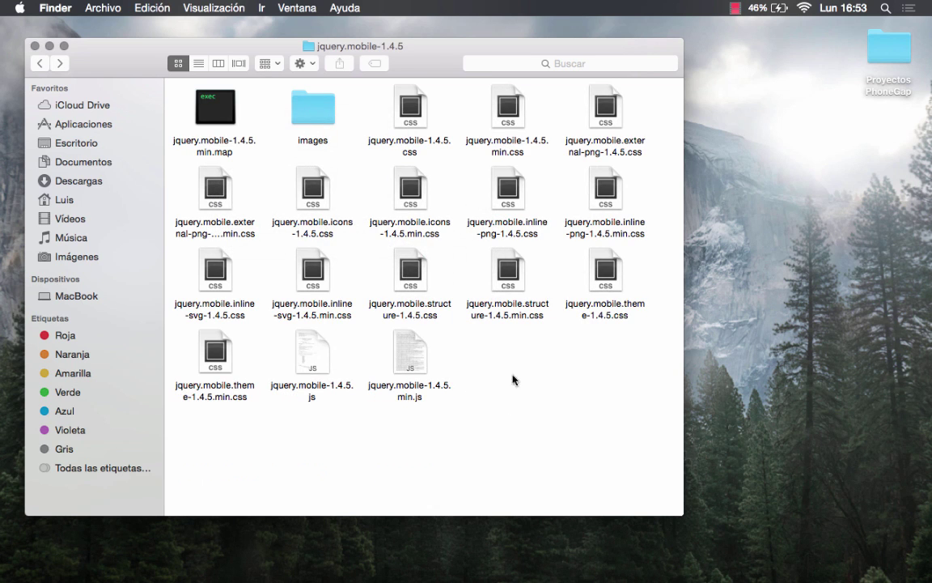
Look through the icons-png and icons-svg folders inside images and return to the jquery.mobile-1.4.5 folder
click(316, 111)
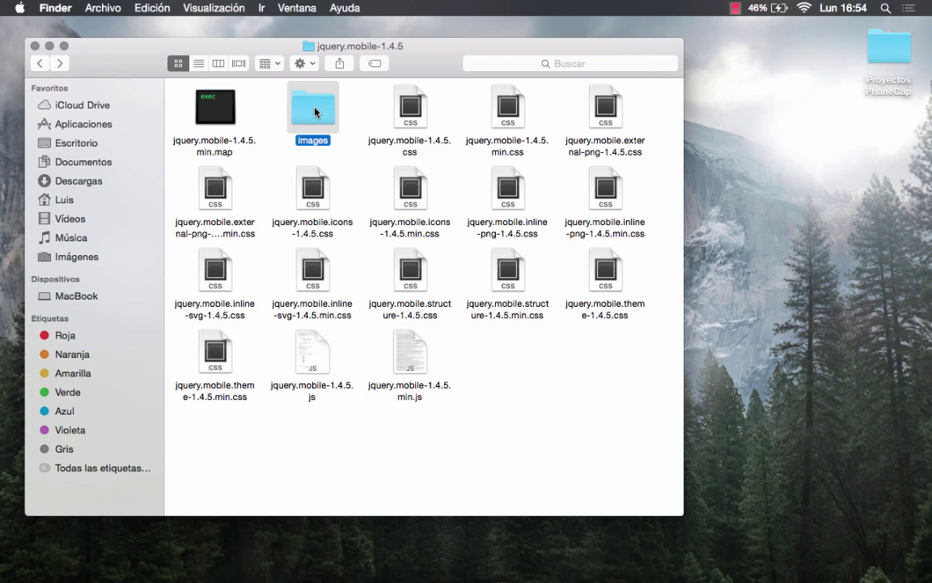
click(297, 142)
click(310, 117)
double_click(313, 116)
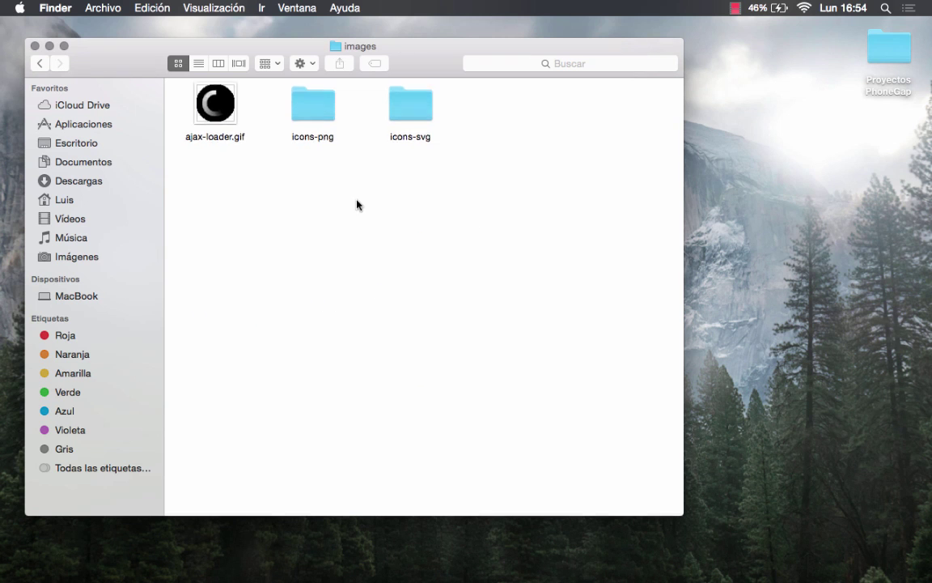
double_click(326, 119)
scroll(393, 168, down, 20)
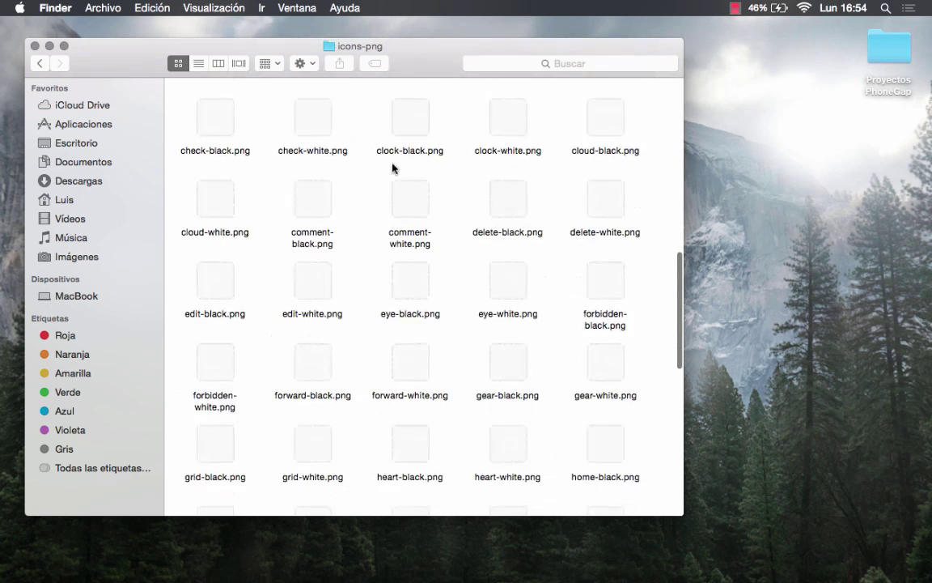
click(43, 64)
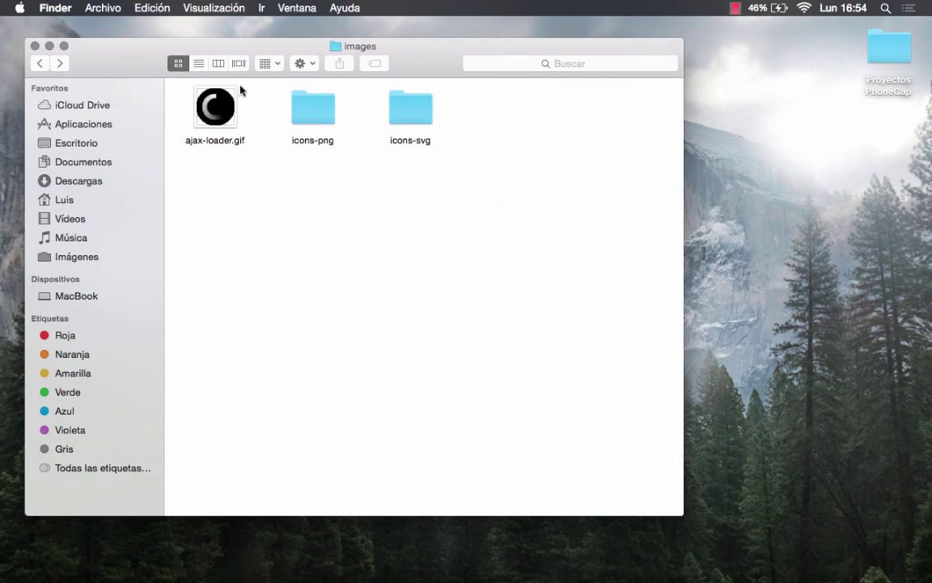
double_click(422, 117)
scroll(359, 194, down, 20)
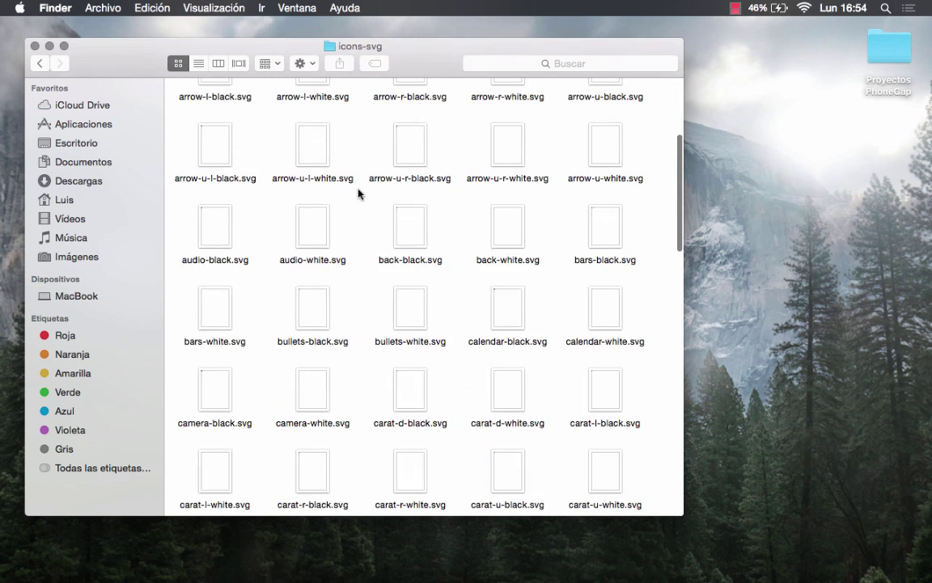
click(39, 63)
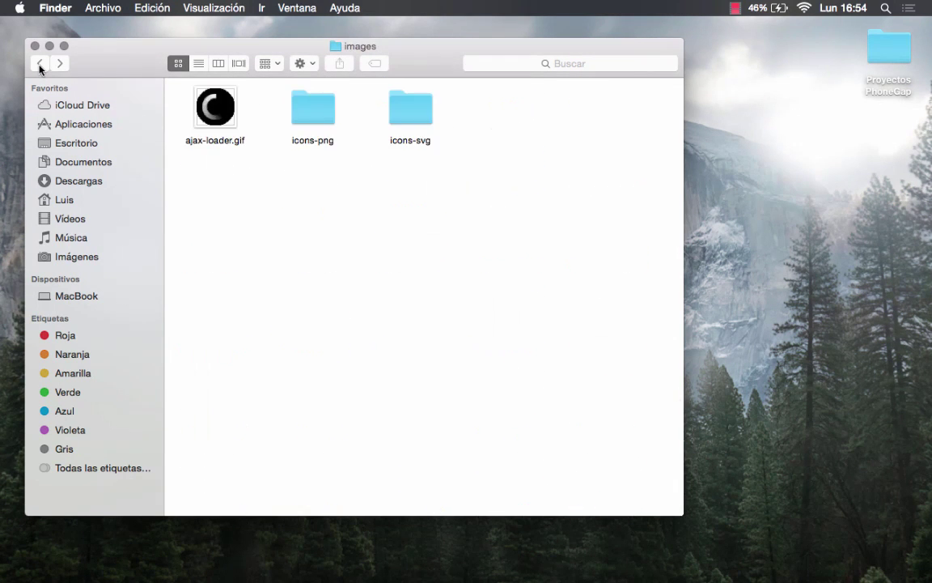
click(39, 63)
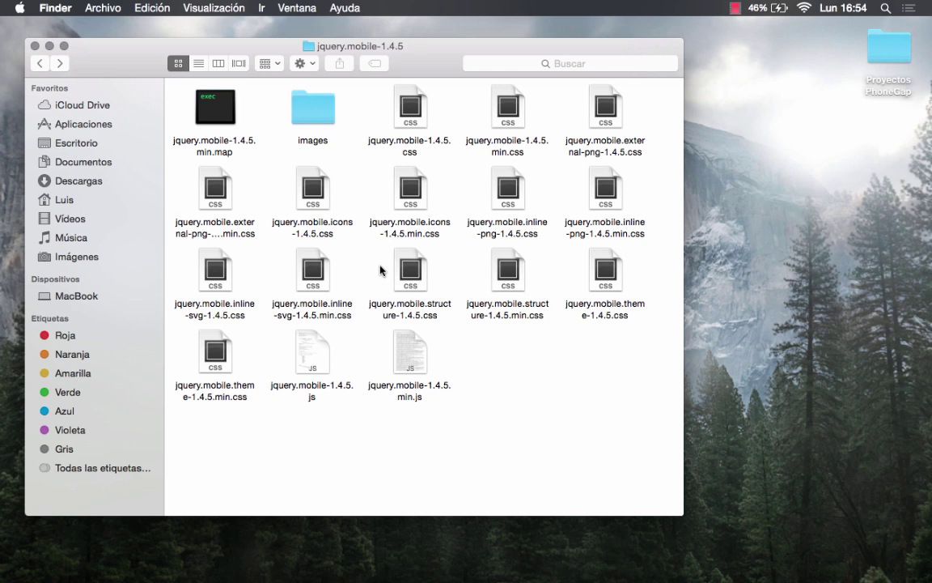
Examine the regular and minified JS files and the CSS files in the jquery.mobile-1.4.5 folder
drag(635, 436, 385, 156)
click(547, 350)
click(404, 352)
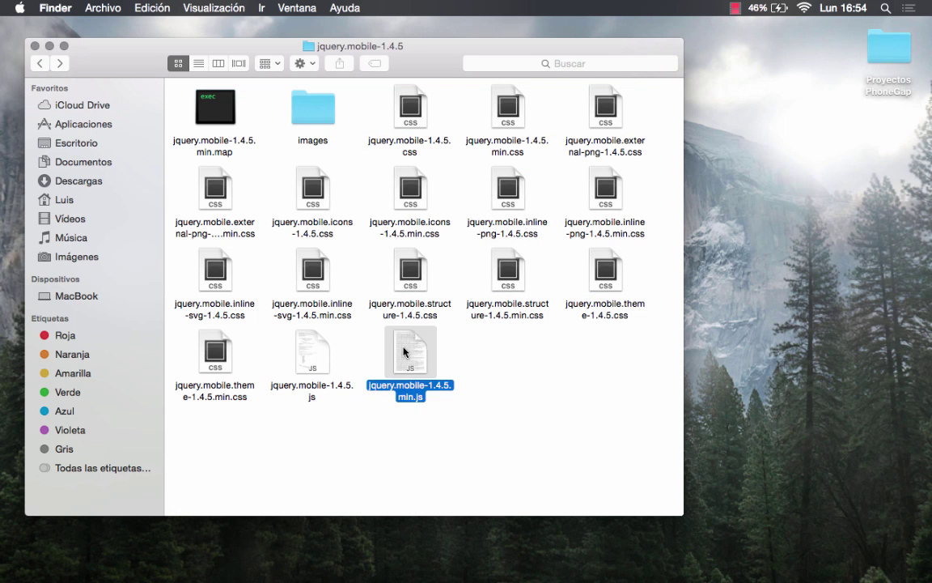
click(301, 354)
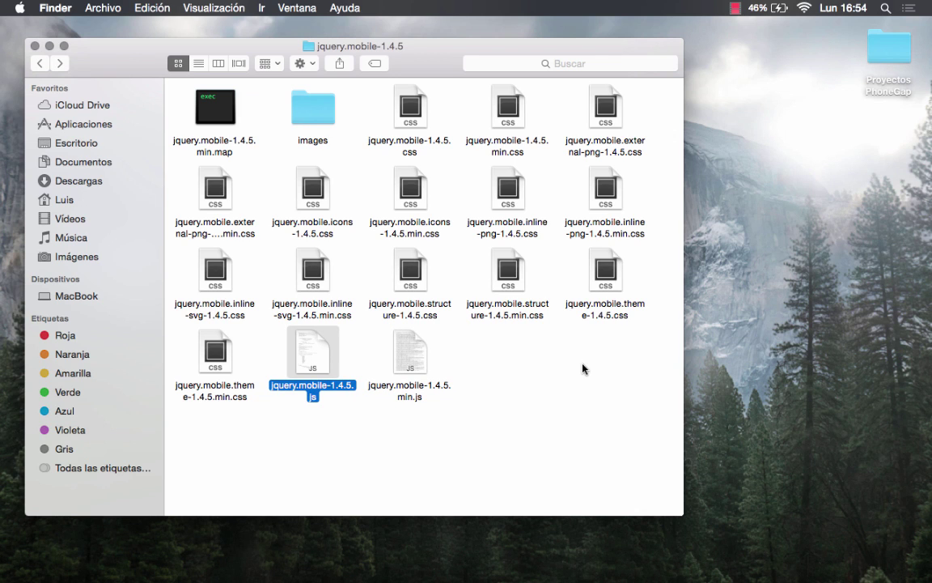
drag(229, 415, 214, 188)
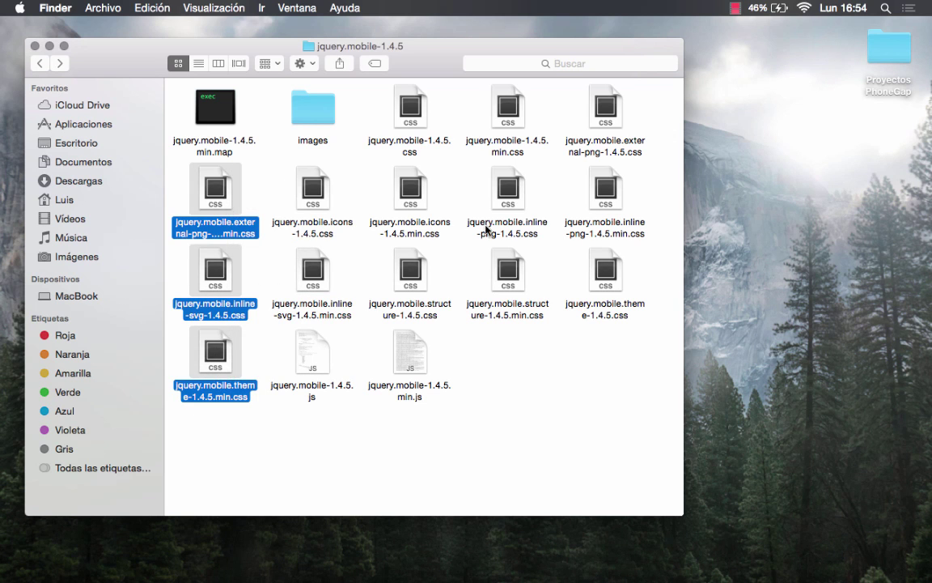
click(558, 344)
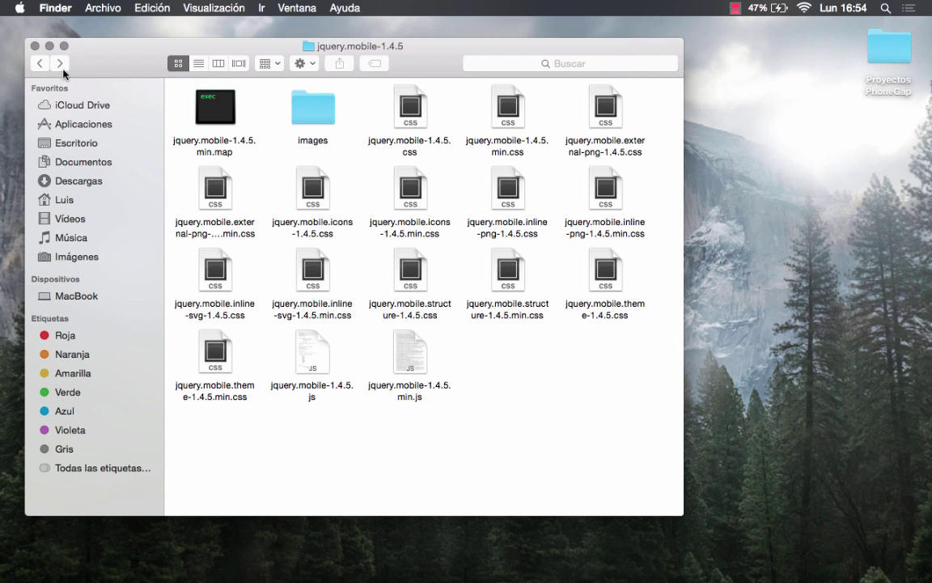
Check jquery-2.1.4.min.js in the js folder and reopen the jquery.mobile-1.4.5 folder
click(40, 62)
click(402, 126)
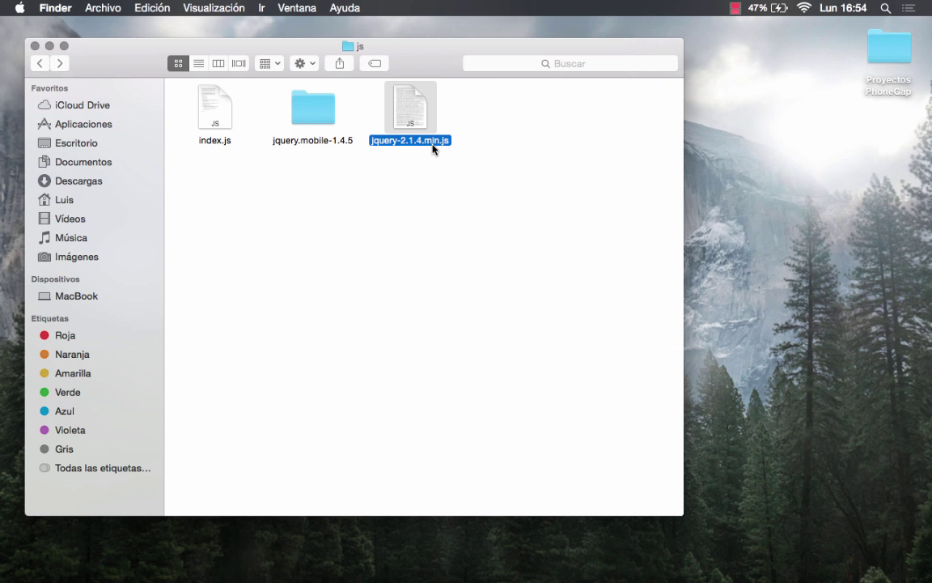
double_click(312, 114)
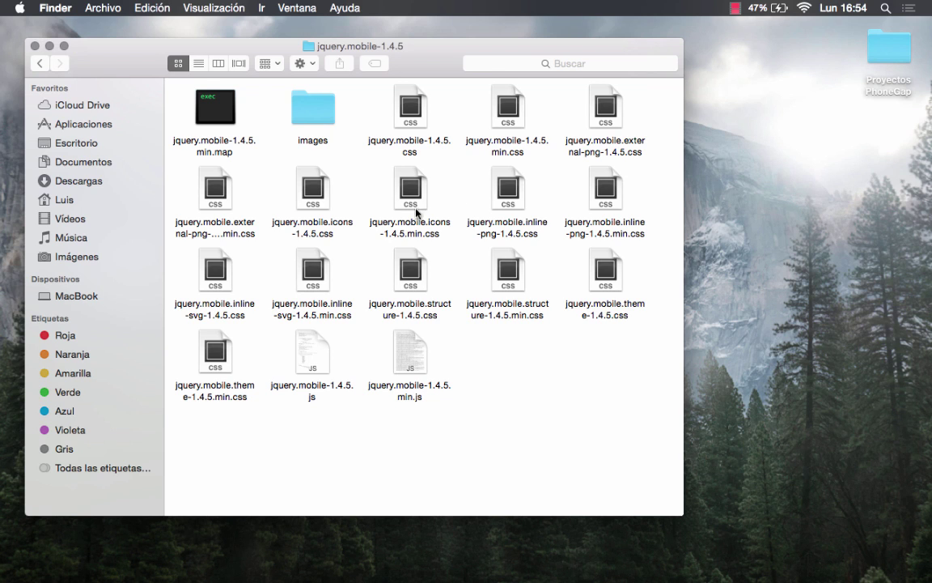
Examine the minified icons, structure and theme CSS files, jquery.mobile-1.4.5.min.js and jquery.mobile-1.4.5.min.map
click(397, 187)
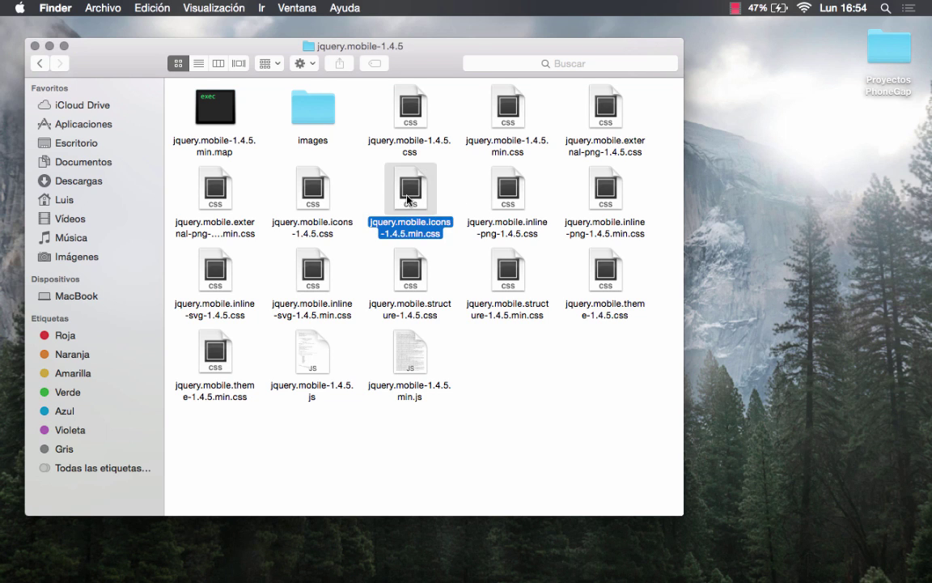
click(524, 289)
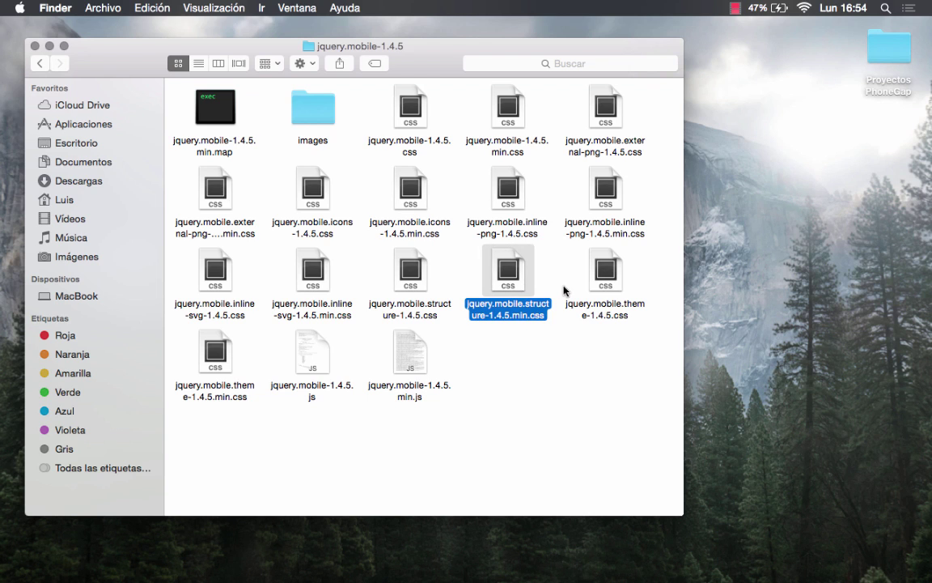
click(408, 372)
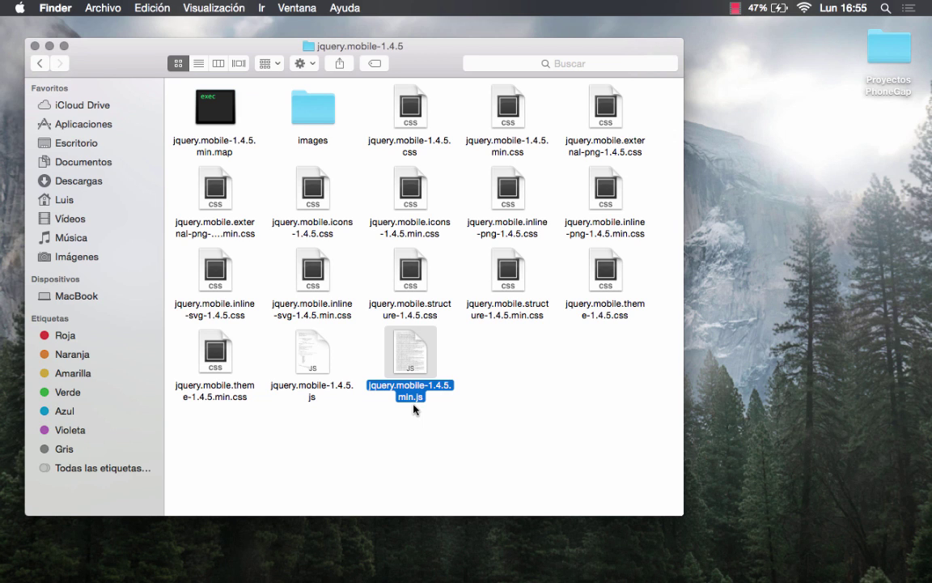
click(215, 363)
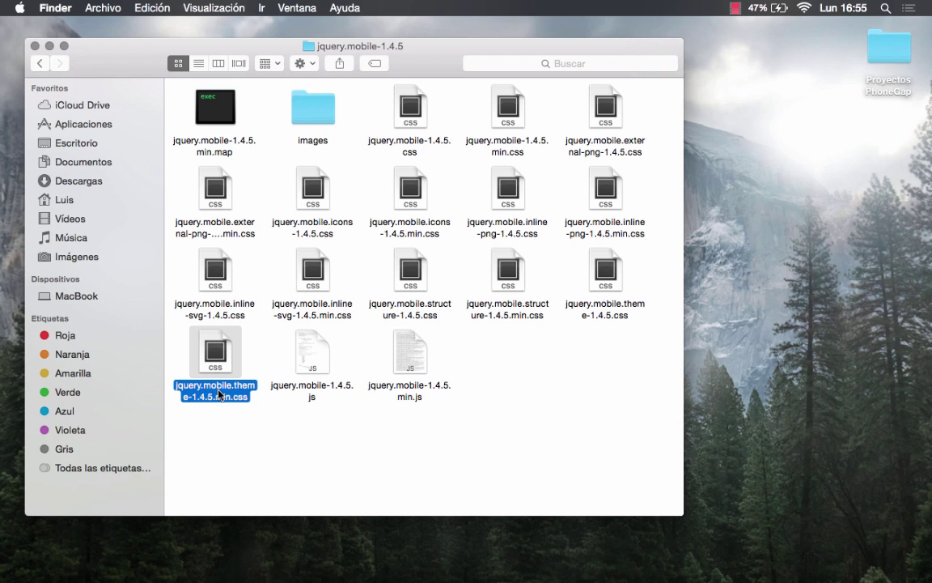
click(336, 427)
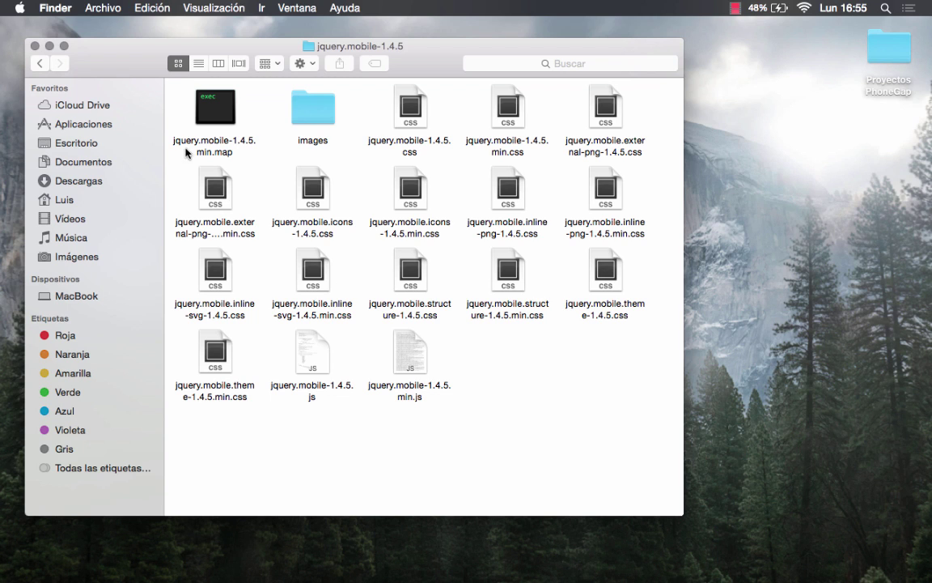
click(194, 113)
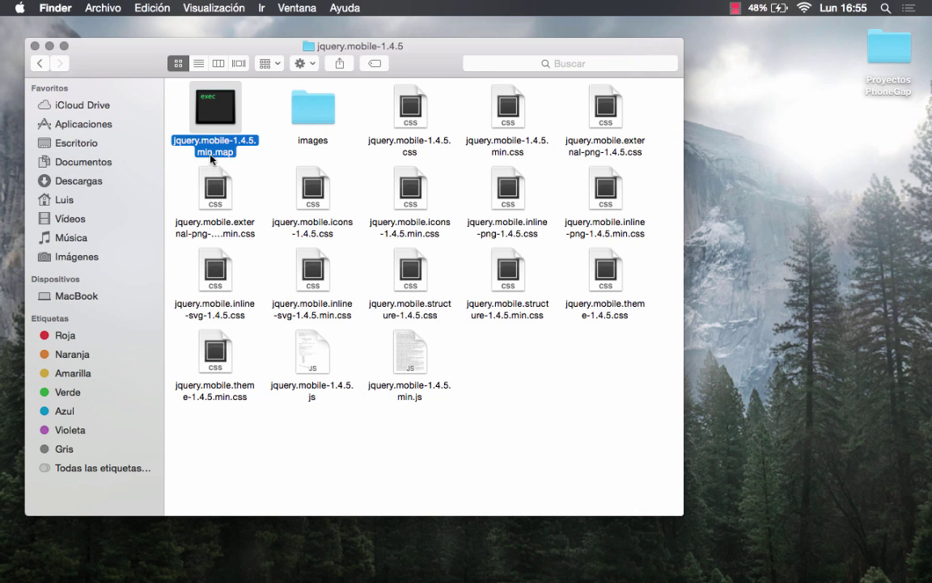
click(513, 392)
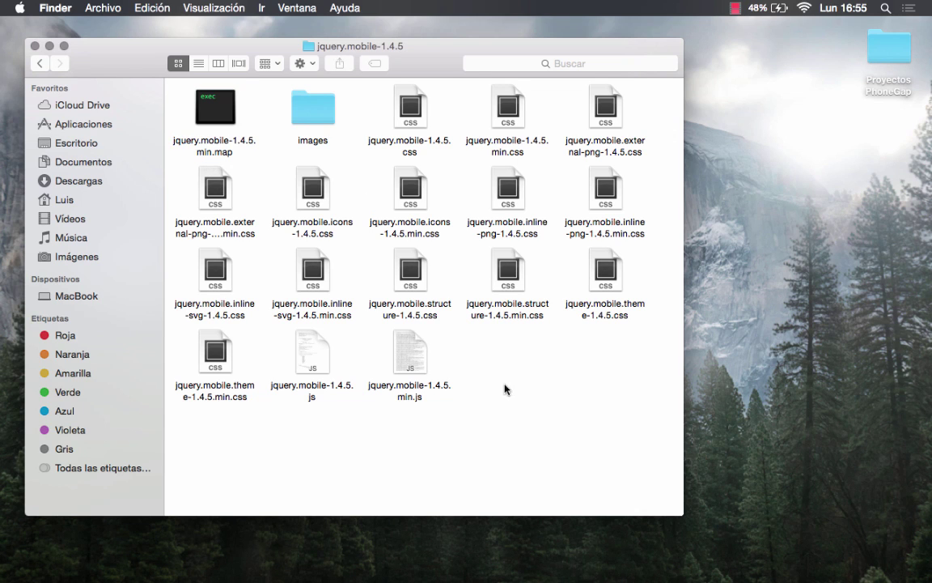
click(514, 273)
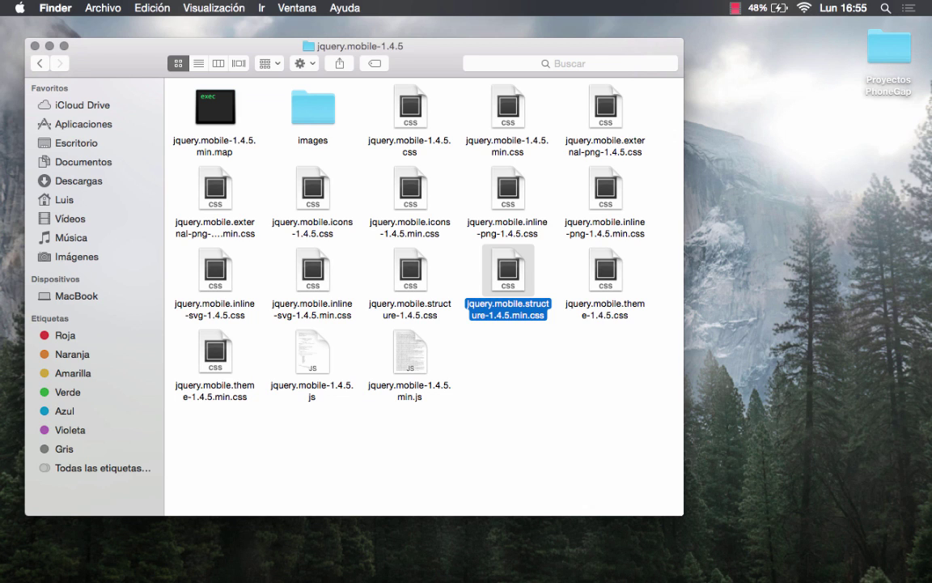
click(547, 433)
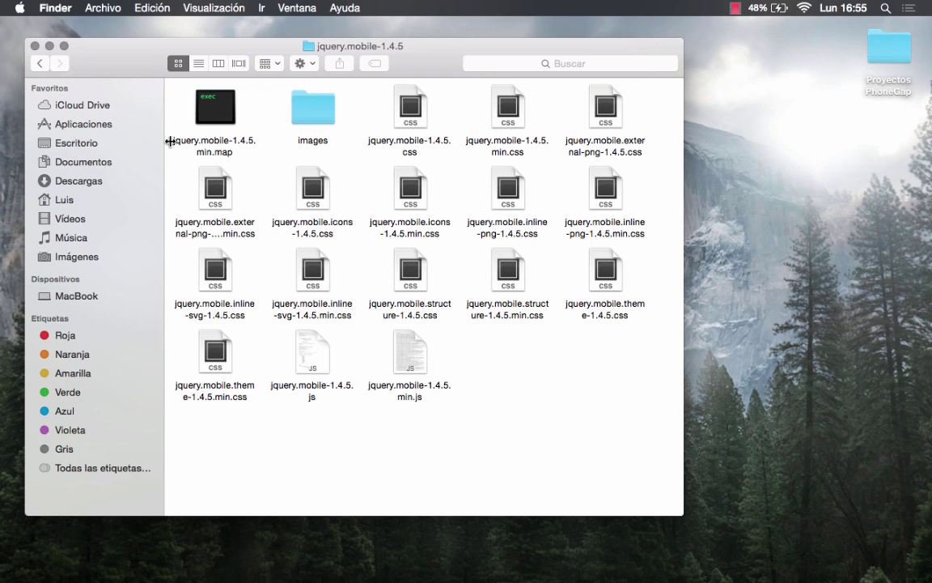
Review the library items in the js folder and index.html in the www folder, ending back in the js folder
click(39, 62)
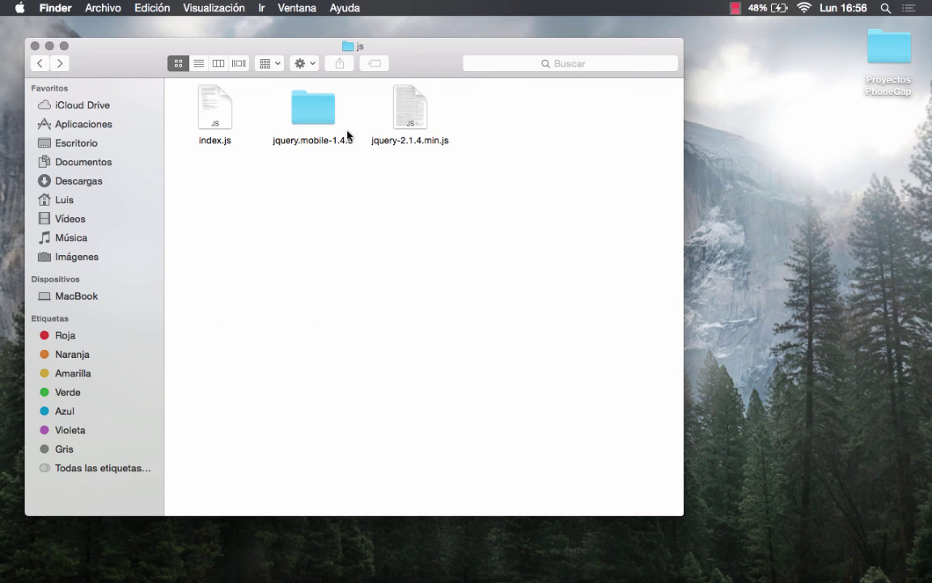
click(323, 105)
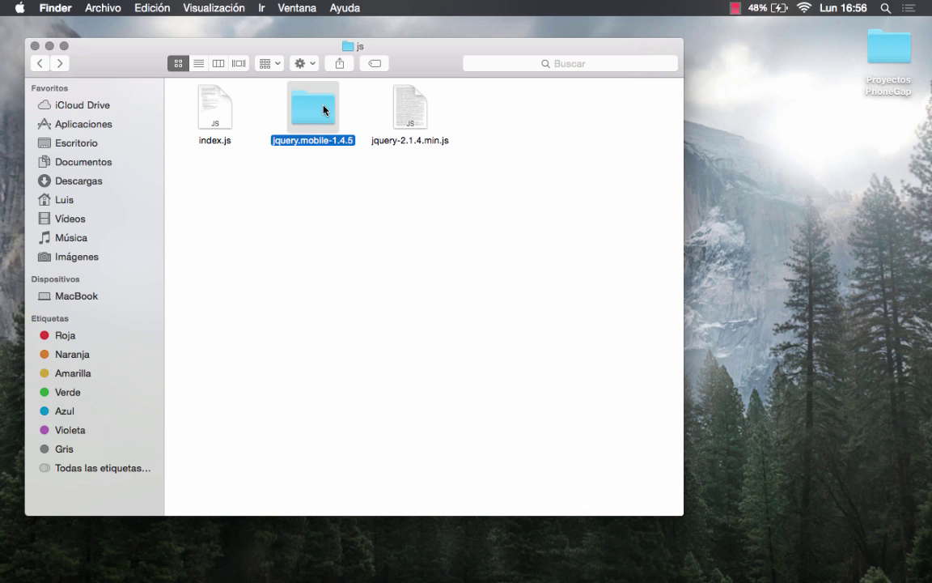
click(402, 110)
click(39, 63)
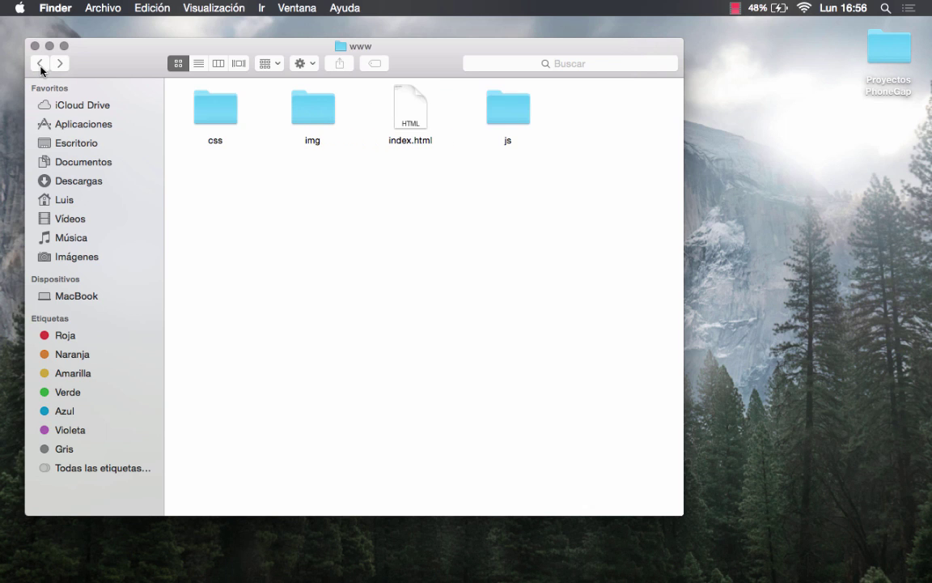
click(404, 104)
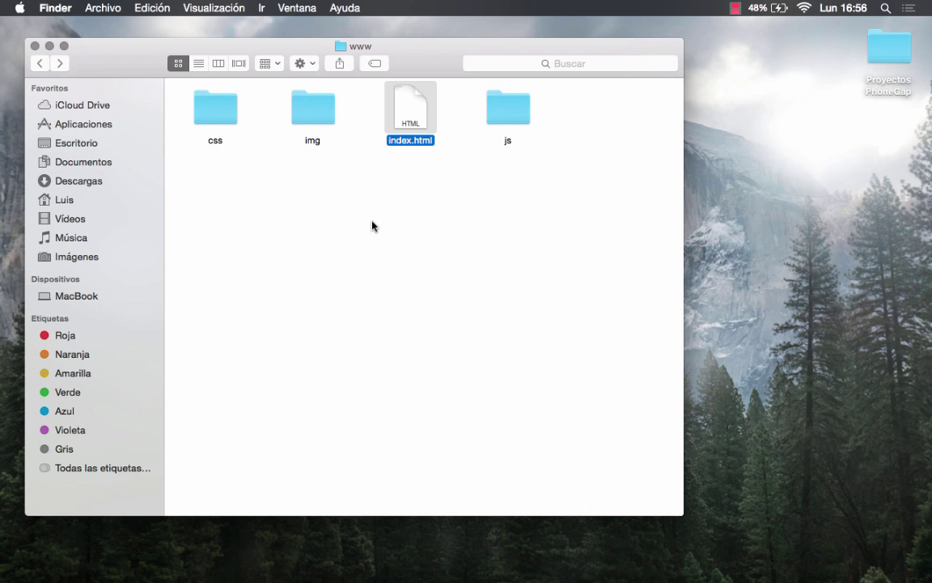
click(477, 220)
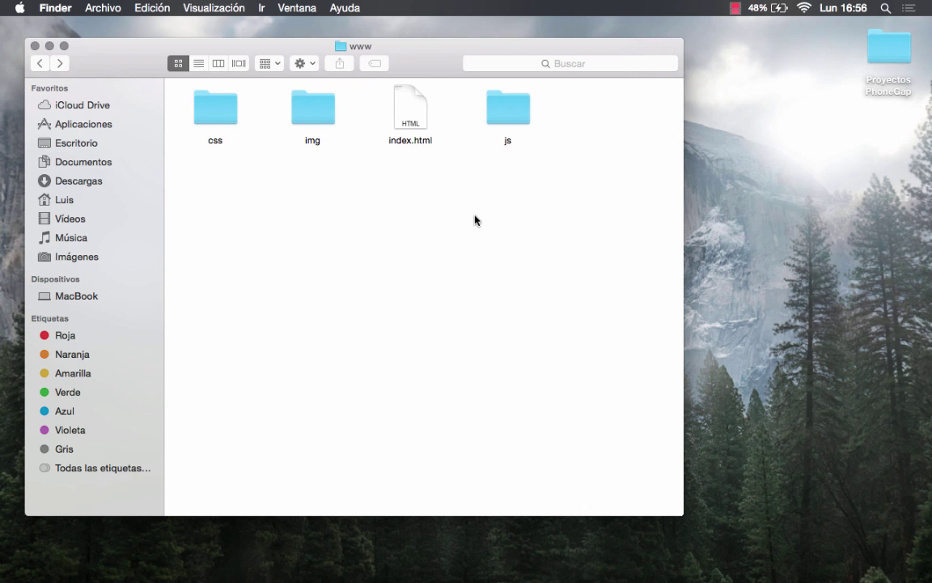
double_click(499, 108)
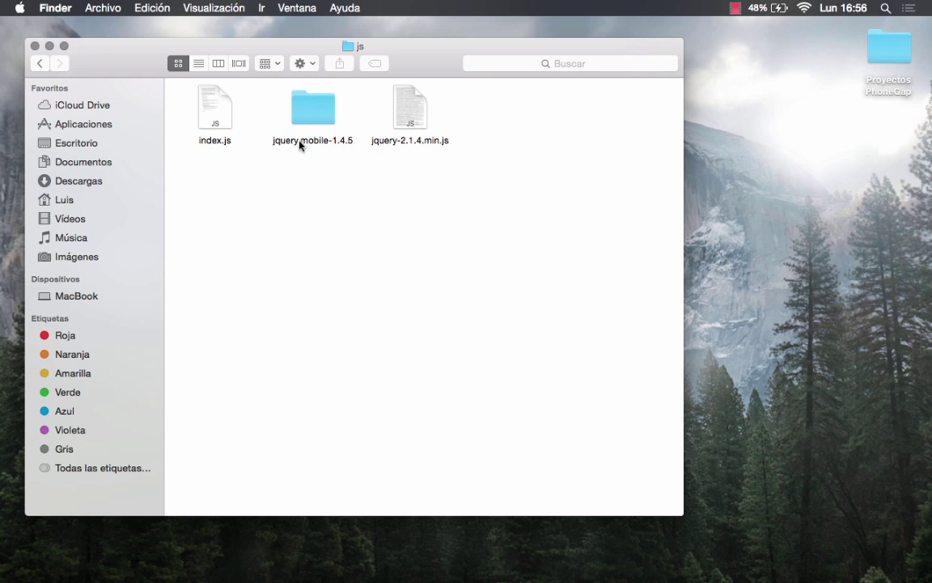
Open index.html from the www folder in Sublime Text 2 and enlarge the editor window to fill the screen
click(39, 63)
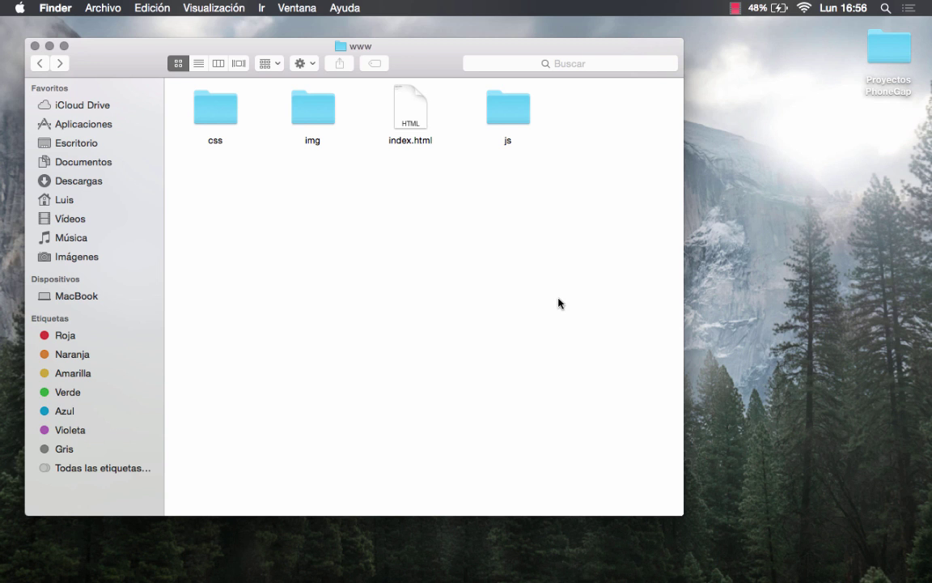
click(402, 110)
right_click(402, 110)
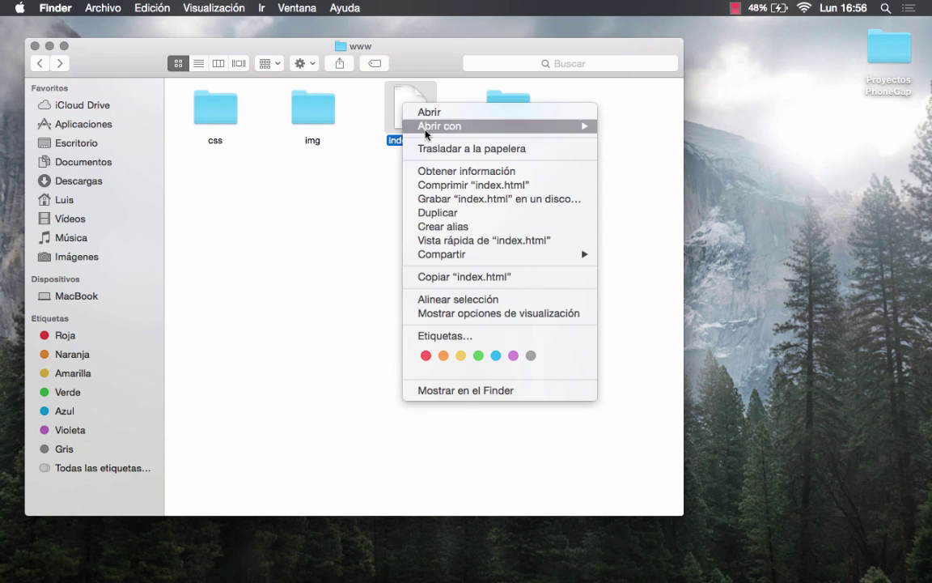
mouse_move(451, 131)
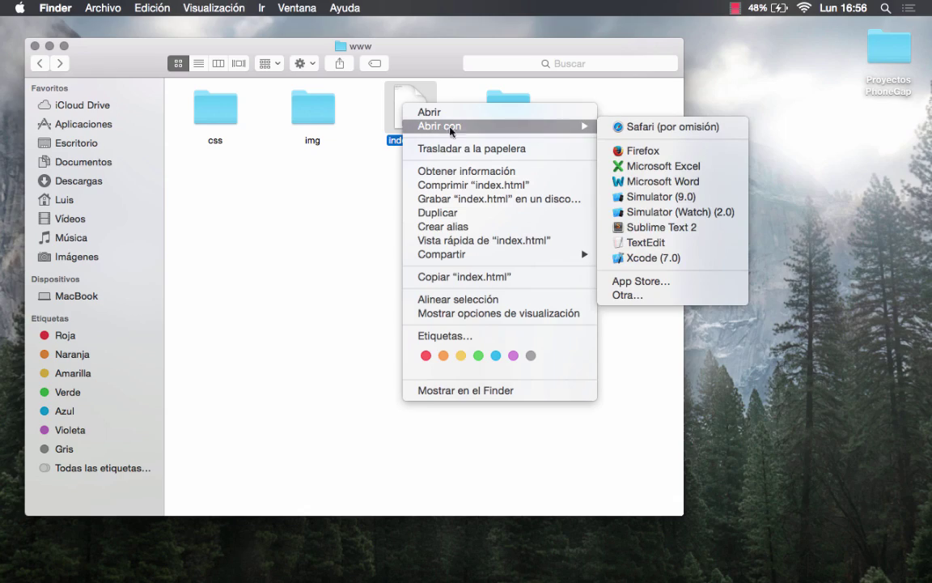
click(632, 227)
double_click(477, 91)
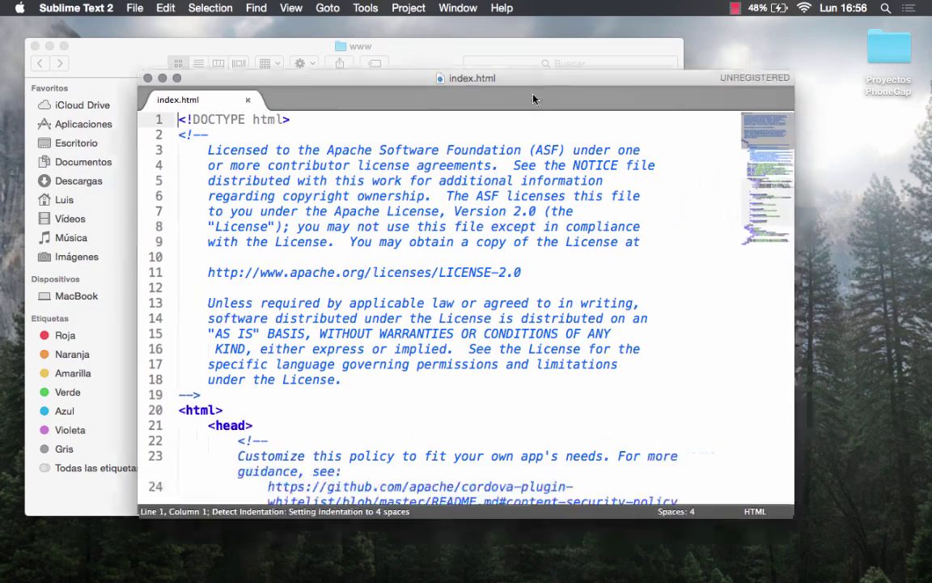
Examine the head section of index.html around the Content-Security-Policy meta tag
click(318, 204)
scroll(318, 210, down, 10)
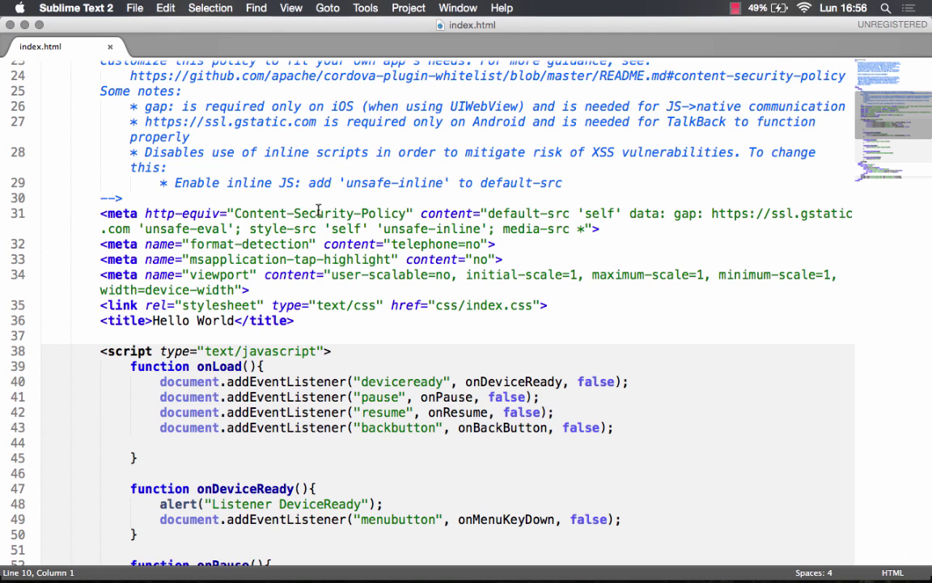
click(420, 213)
click(400, 234)
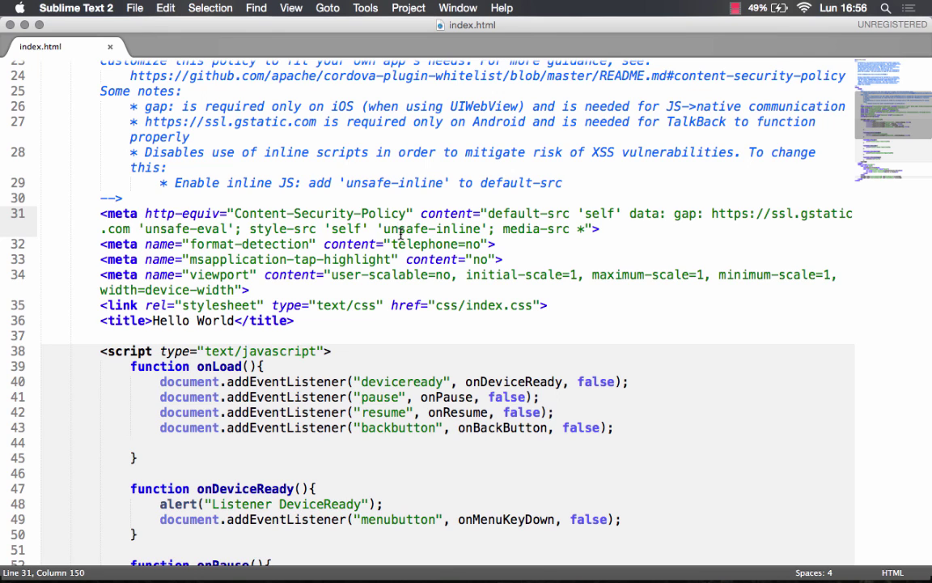
scroll(411, 267, up, 3)
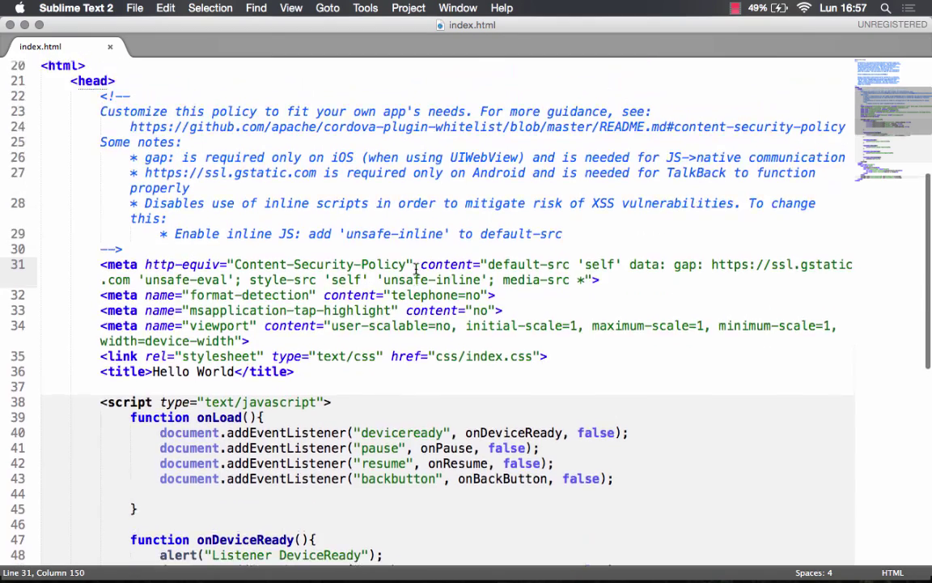
scroll(416, 267, up, 3)
scroll(416, 267, down, 5)
Insert three blank lines between the index.css stylesheet link and the title, leaving the cursor indented on the middle one
click(336, 317)
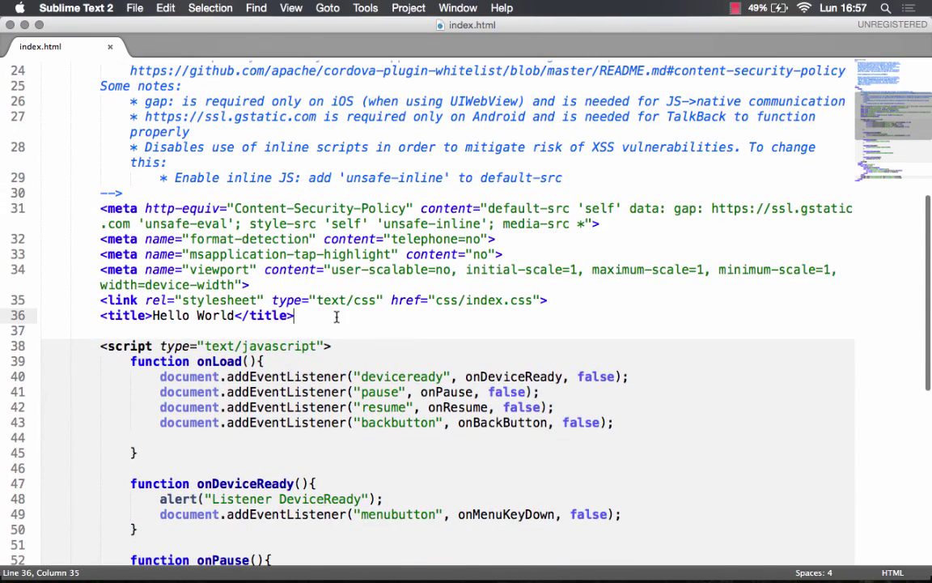
key(Up)
key(super+Right)
key(Return)
key(Return)
key(Return)
key(Up)
key(Tab)
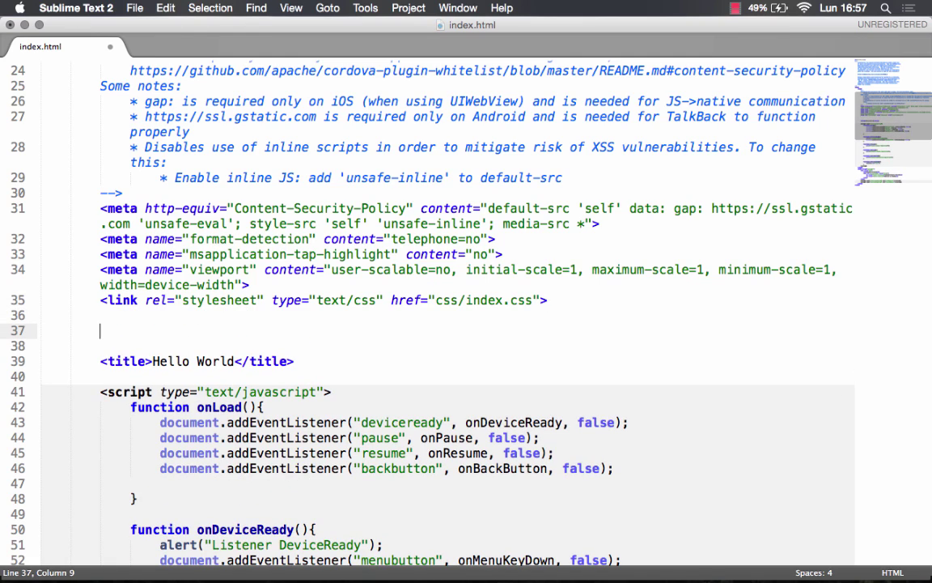
Add an empty script tag of type text/javascript on the middle blank line above the title
scroll(214, 310, down, 5)
scroll(214, 311, up, 5)
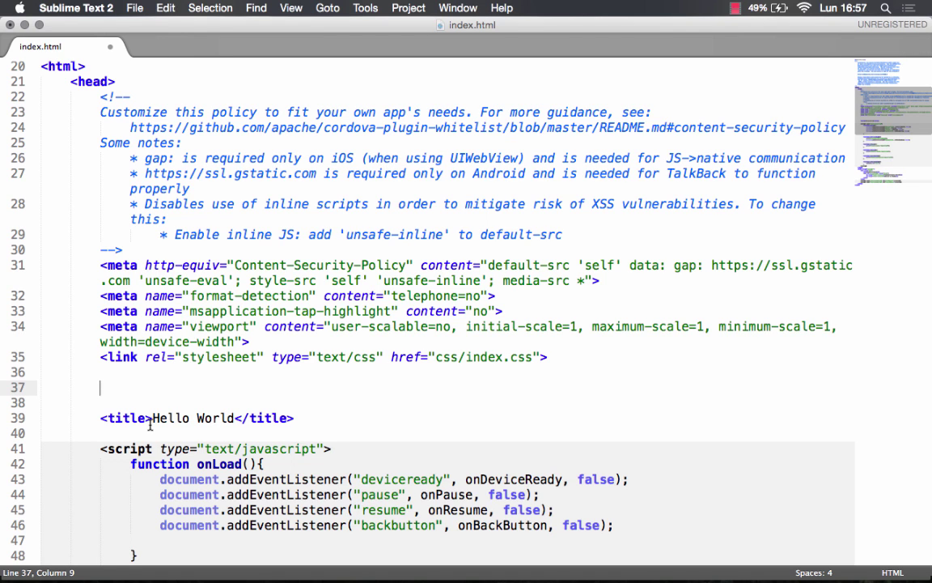
text(<scr)
key(Return)
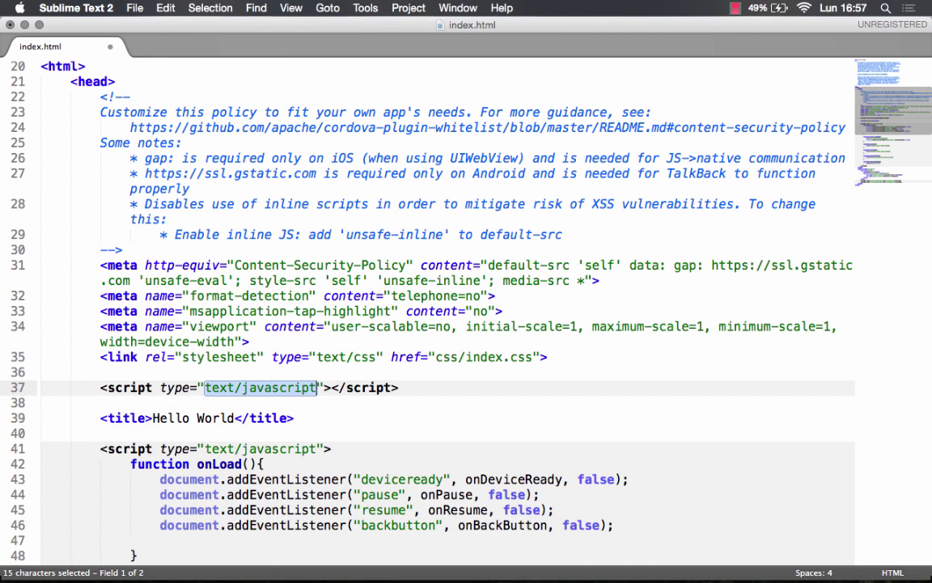
key(Tab)
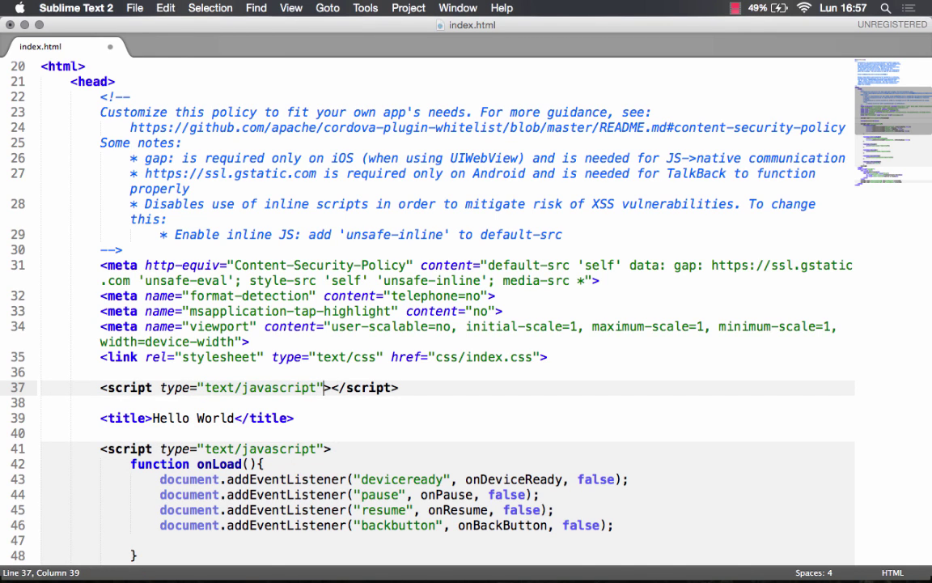
Give the new script tag a src attribute whose path starts with "js/jq"
text(src)
key(Escape)
text(=)
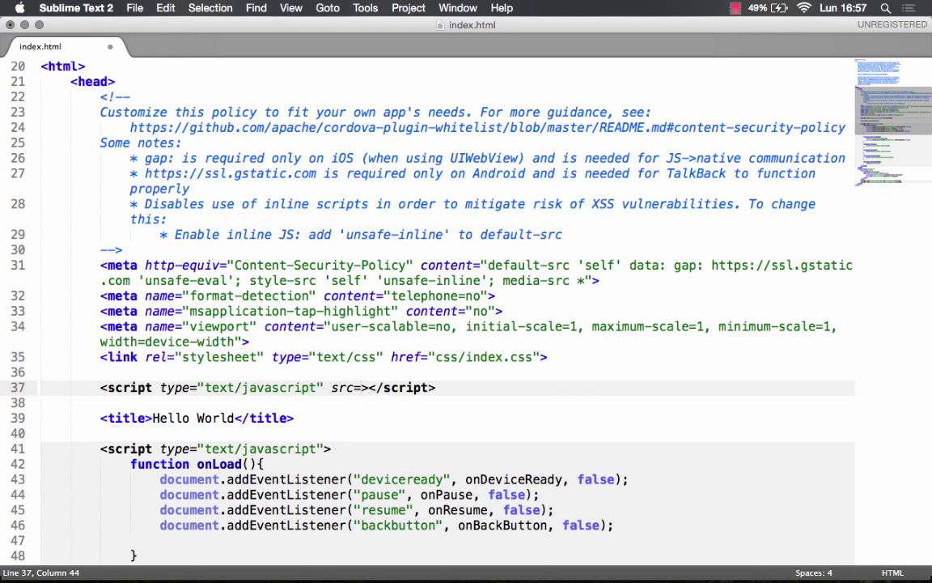
text(")
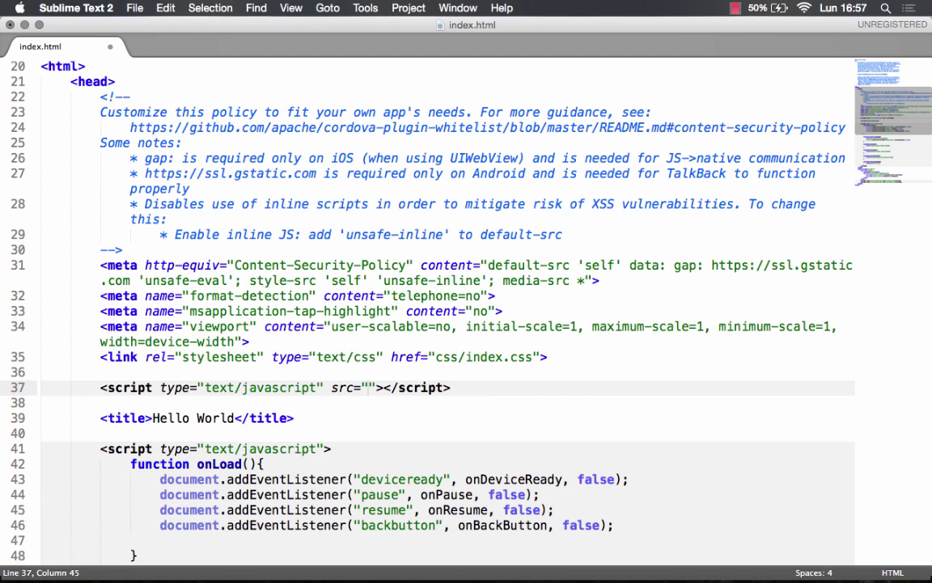
text(js/)
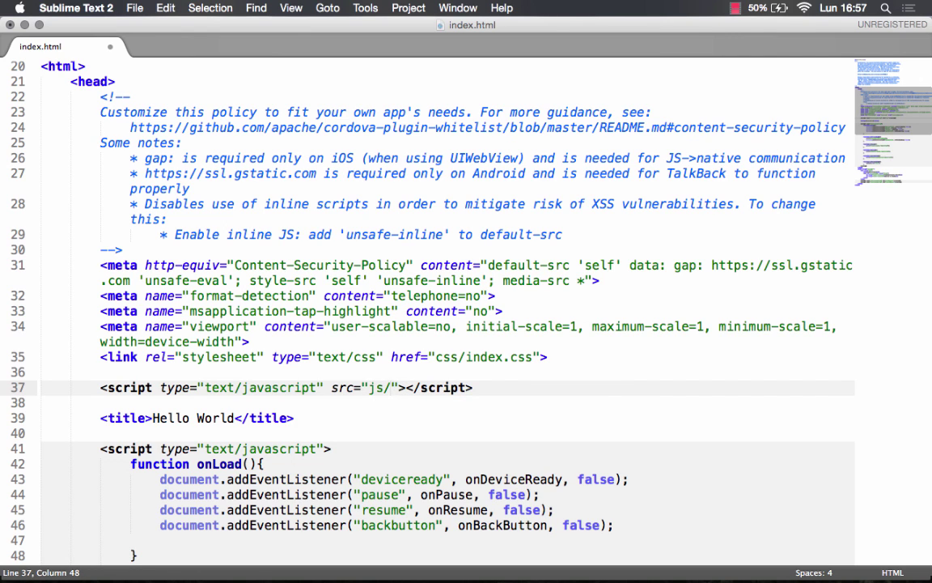
text(jq)
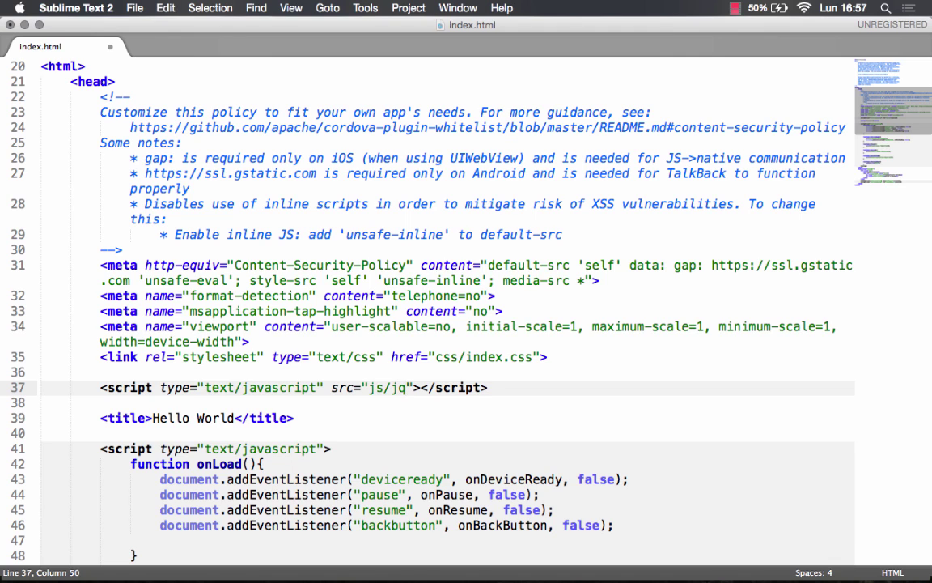
Switch to Finder and open the js folder inside www to check the jQuery file's exact name
mouse_move(113, 571)
click(37, 570)
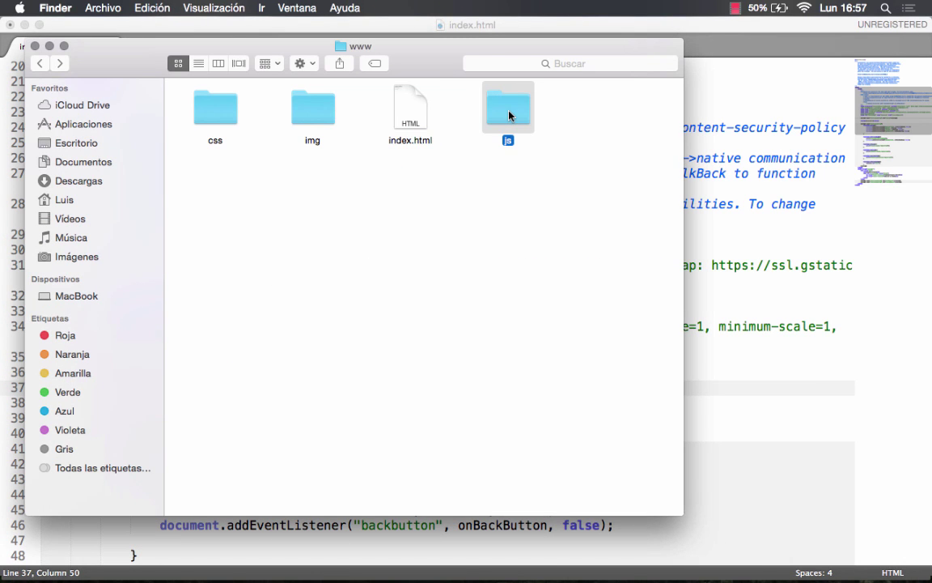
double_click(509, 116)
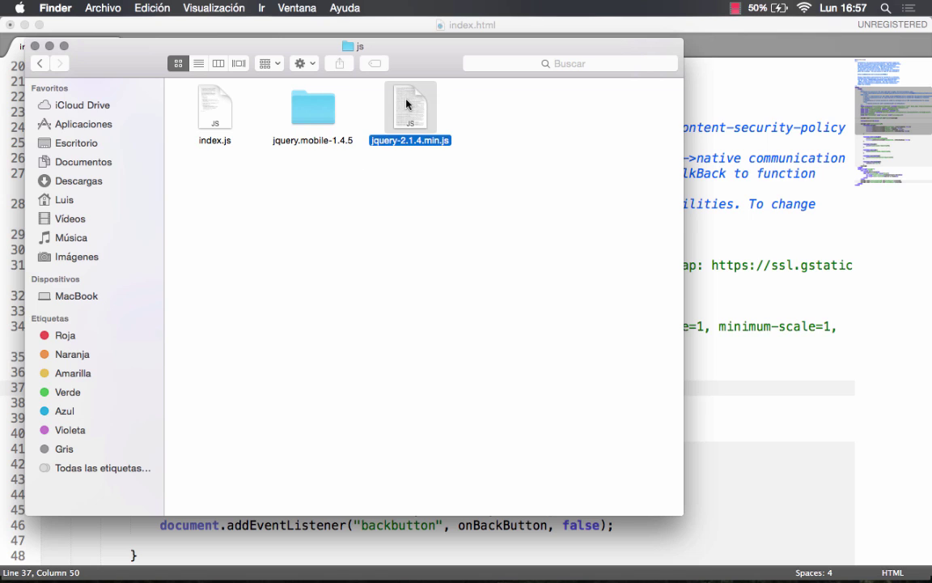